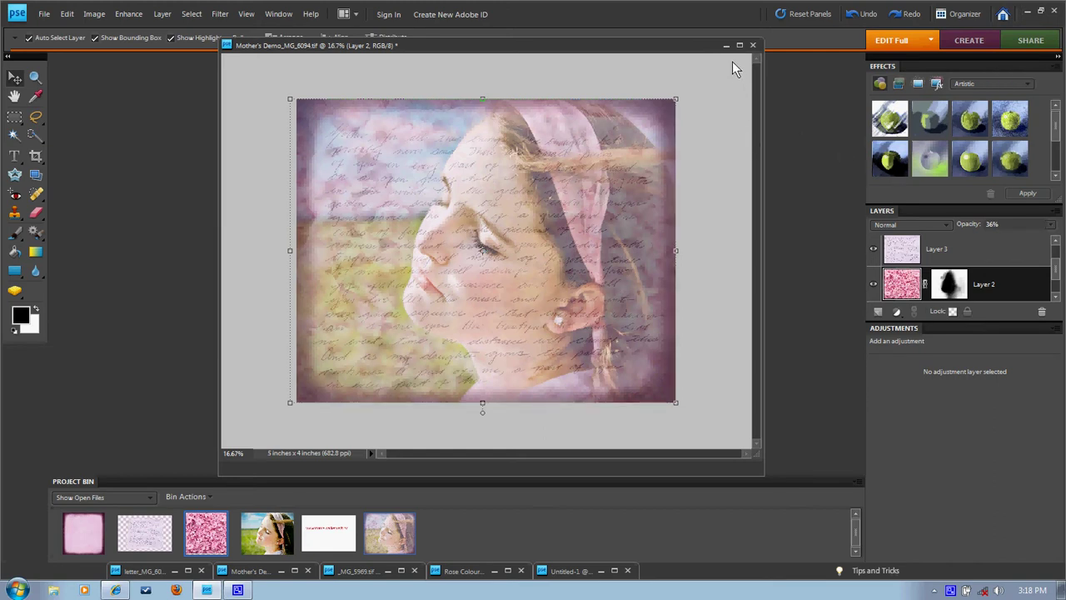
Bring up the Mother's Demo-A portrait and add a Levels adjustment layer above its background with default settings
click(270, 540)
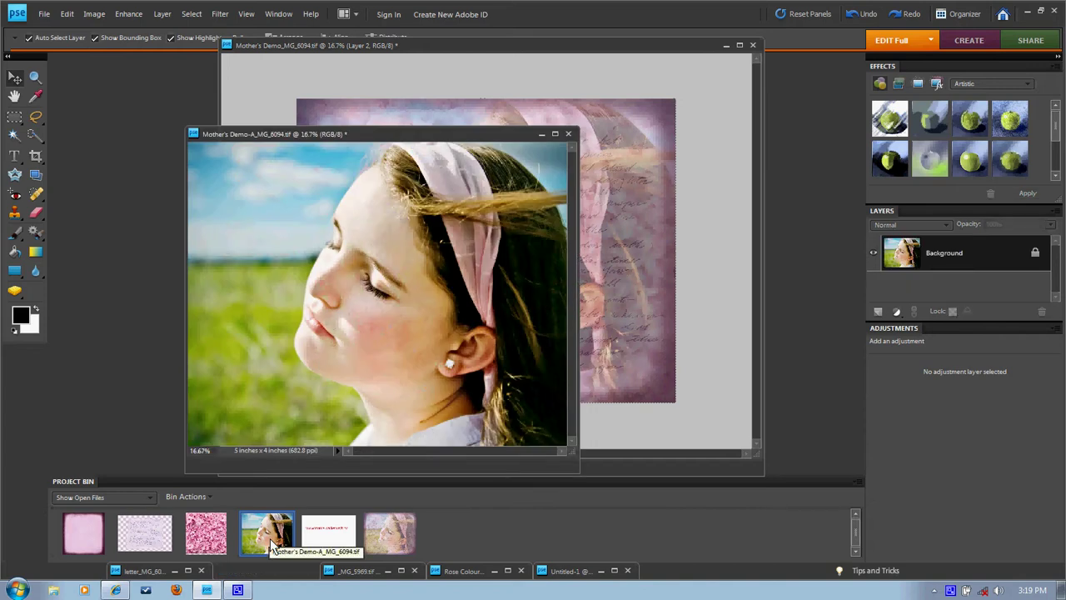
drag(433, 138, 547, 82)
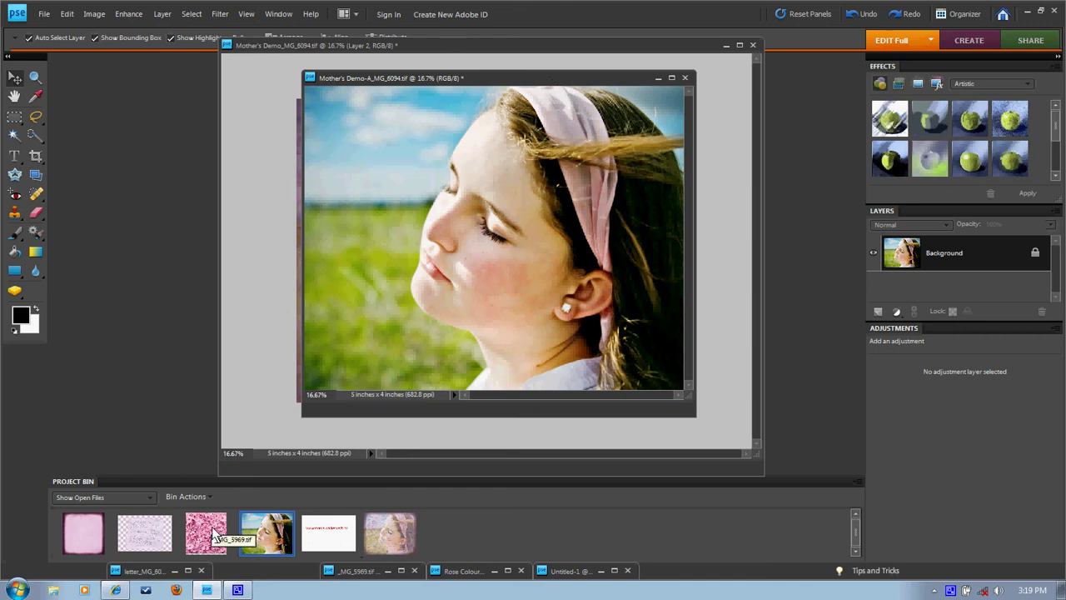
click(163, 14)
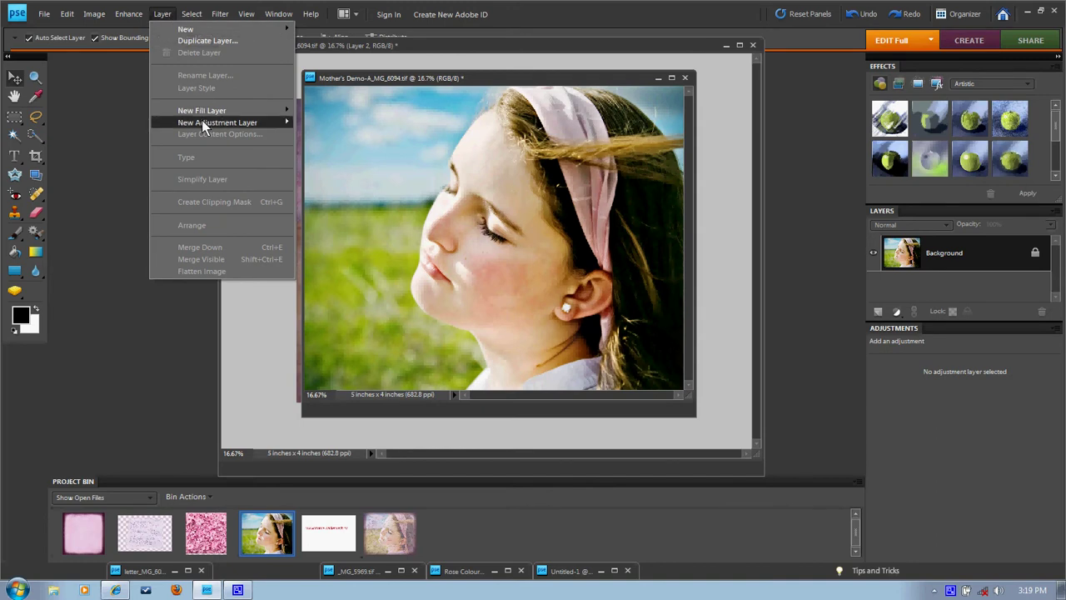
mouse_move(229, 123)
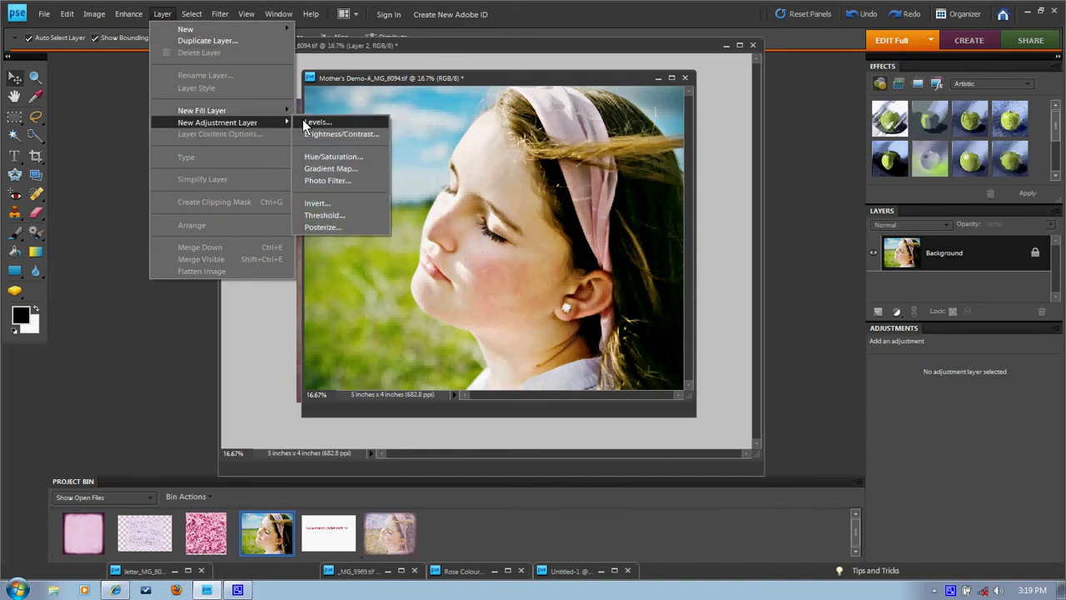
click(304, 121)
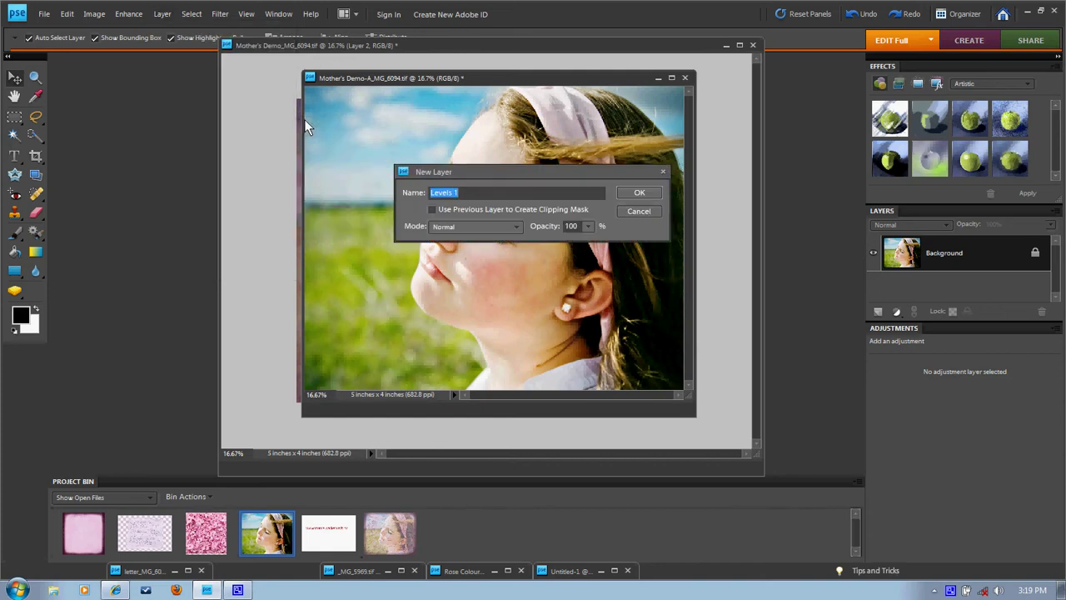
click(636, 193)
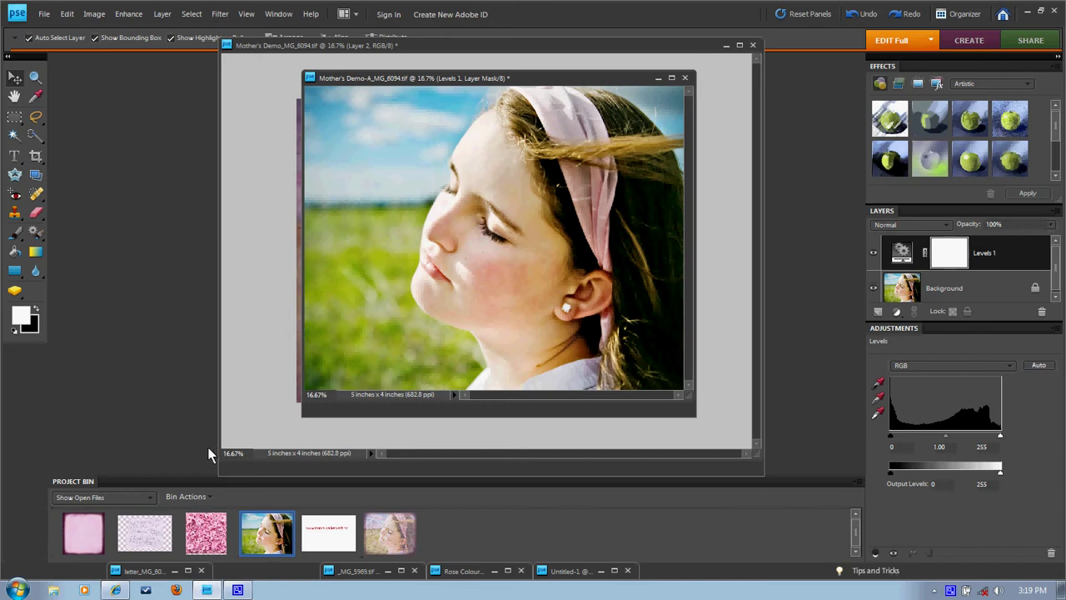
Select the entire pink blossom image _MG_5969.tif and copy it into the portrait as a new layer
click(208, 530)
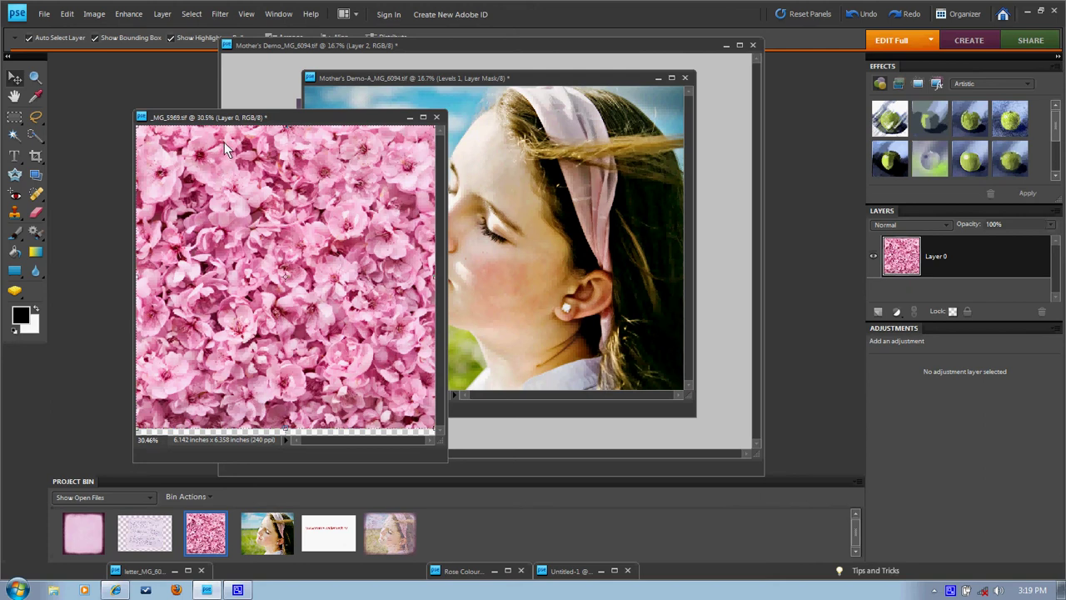
click(191, 14)
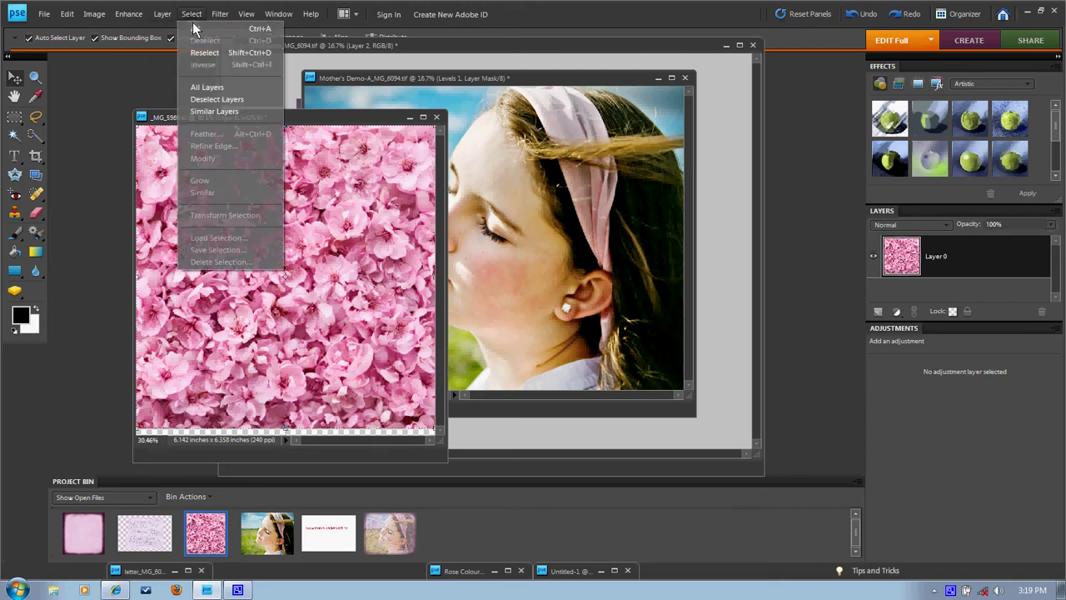
click(193, 28)
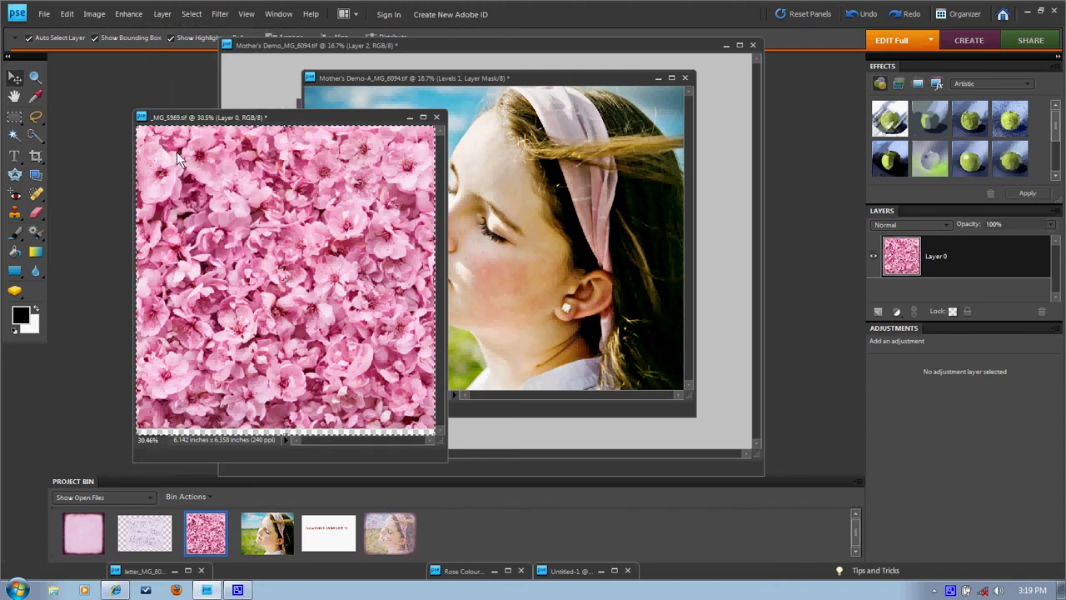
drag(177, 153, 460, 176)
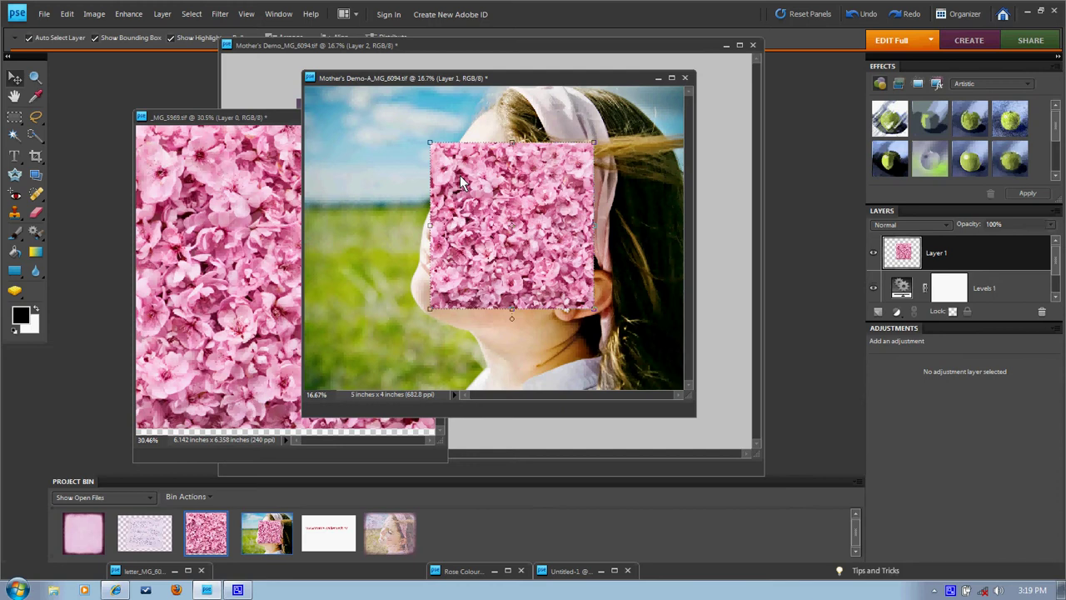
Stretch the blossom layer until it covers the whole portrait, and commit the transformation
drag(428, 310, 324, 358)
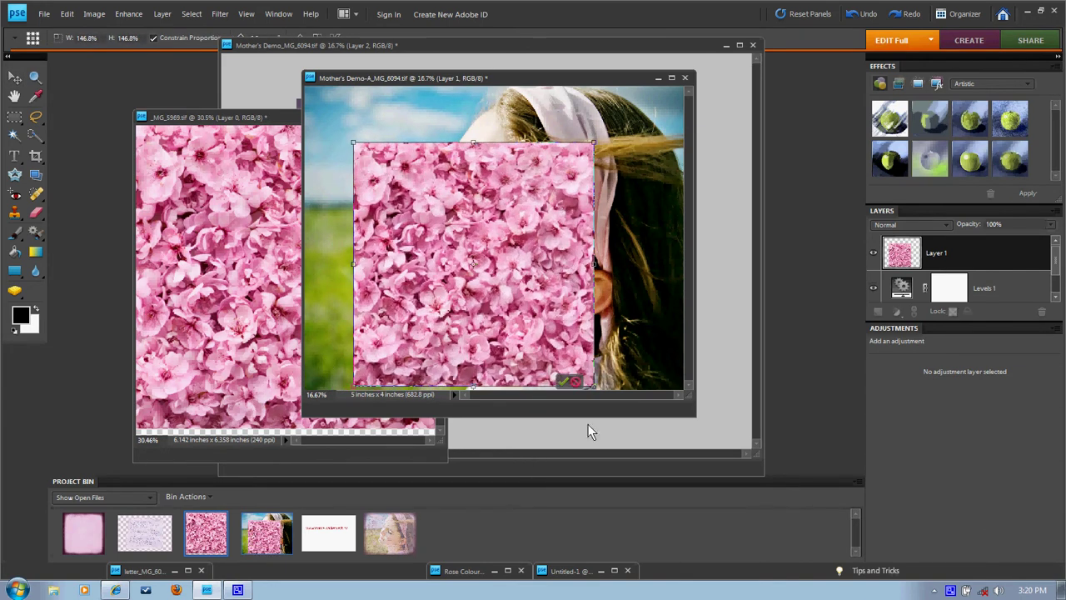
drag(692, 414, 752, 471)
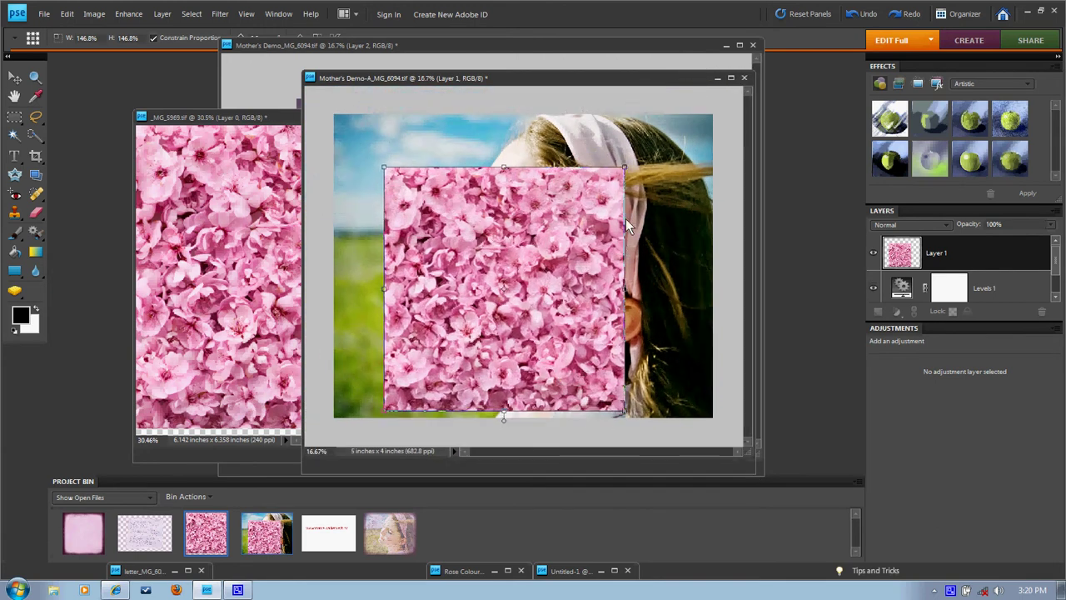
drag(626, 219, 636, 191)
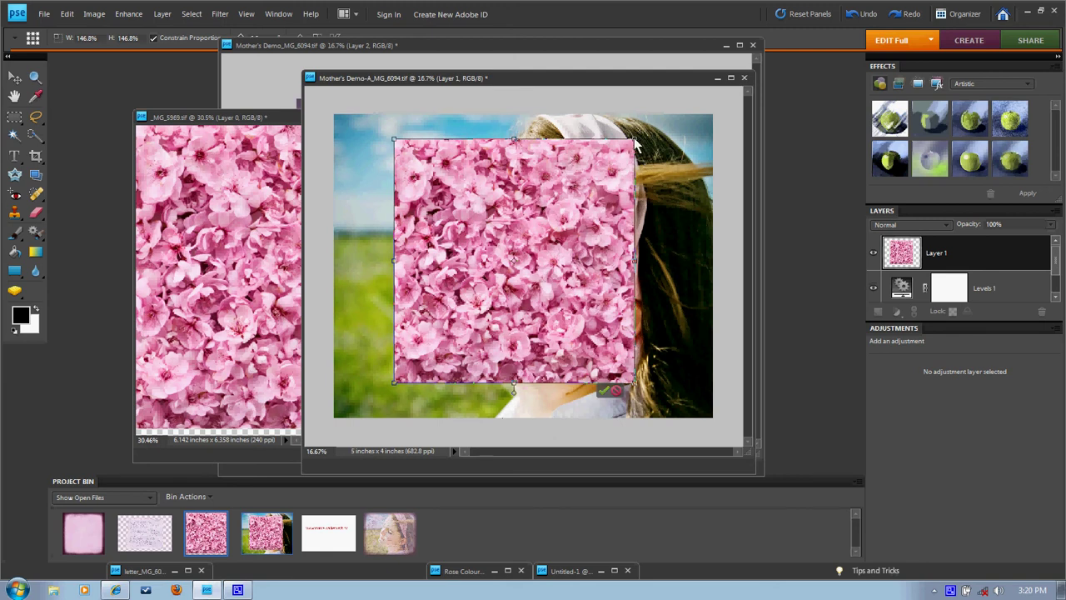
drag(634, 141, 665, 108)
drag(530, 383, 530, 418)
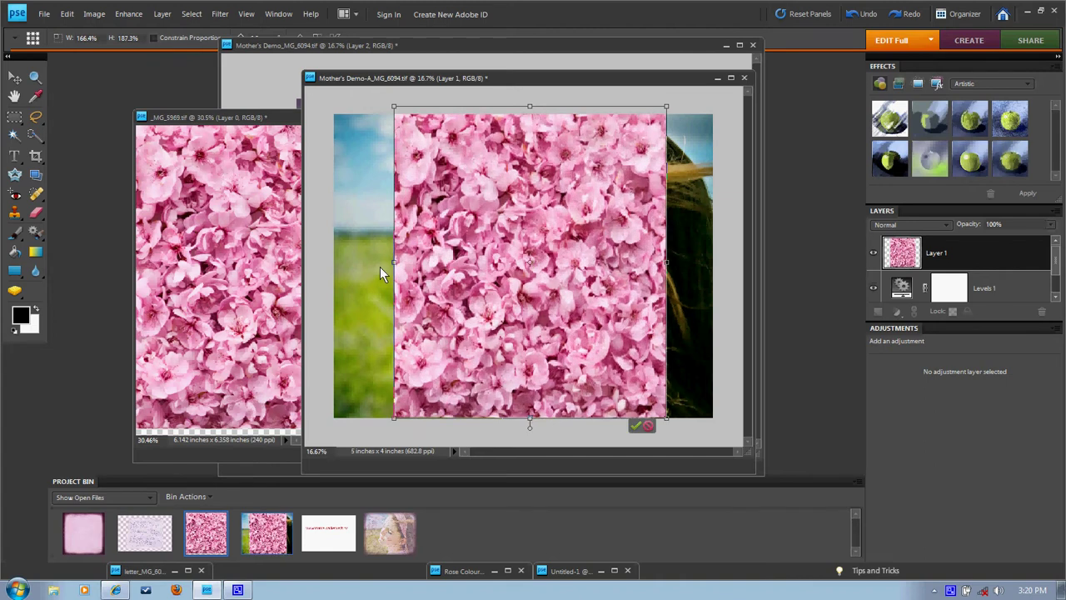
drag(394, 264, 334, 262)
drag(667, 264, 711, 267)
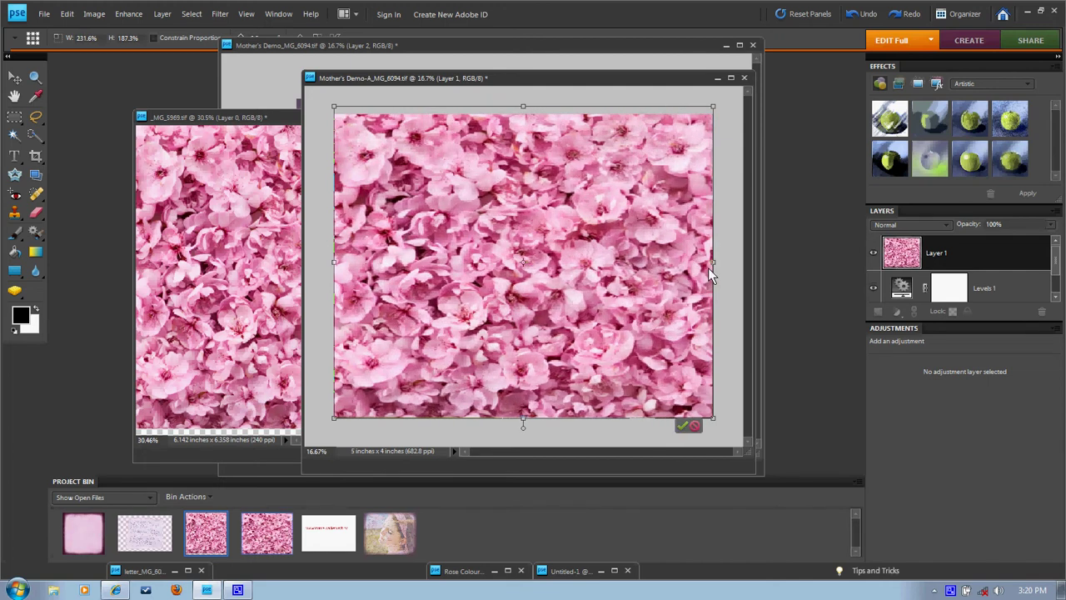
click(683, 426)
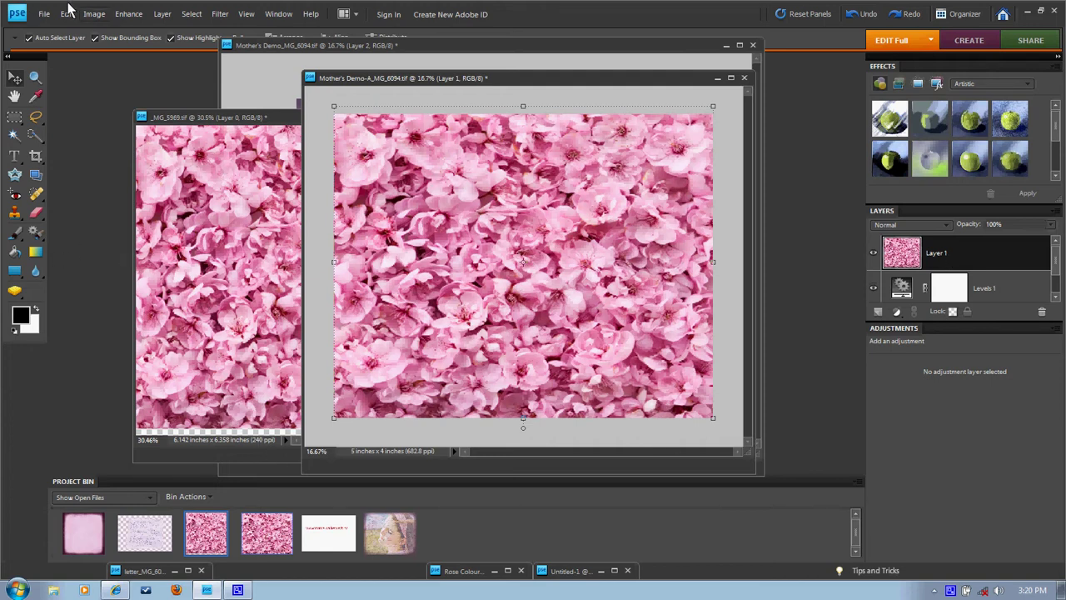
Clip the blossom layer to the Levels adjustment layer below it and set its opacity to 36%
click(162, 14)
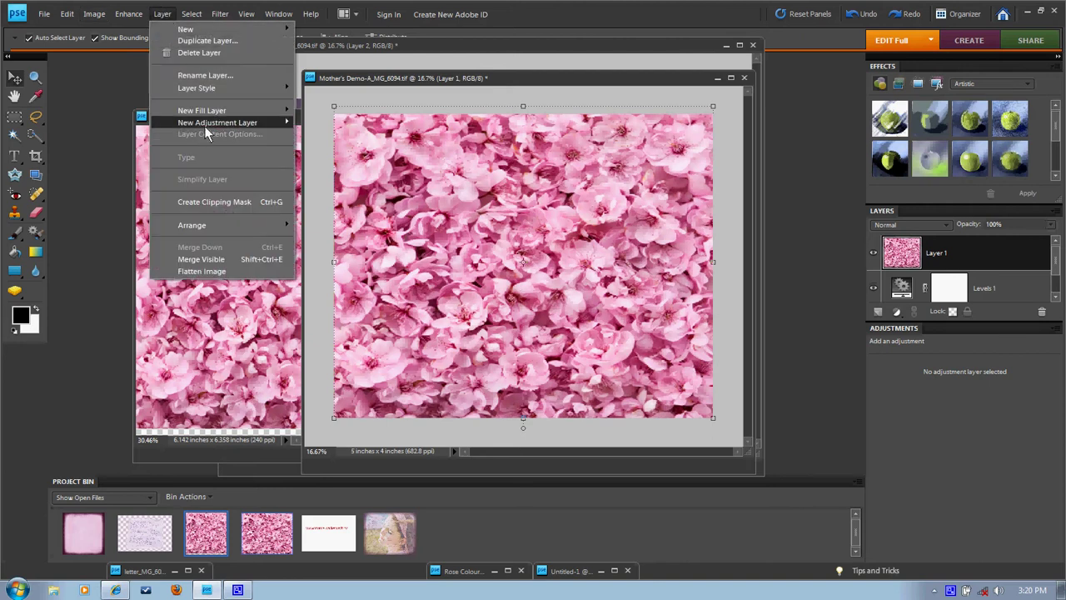
click(216, 202)
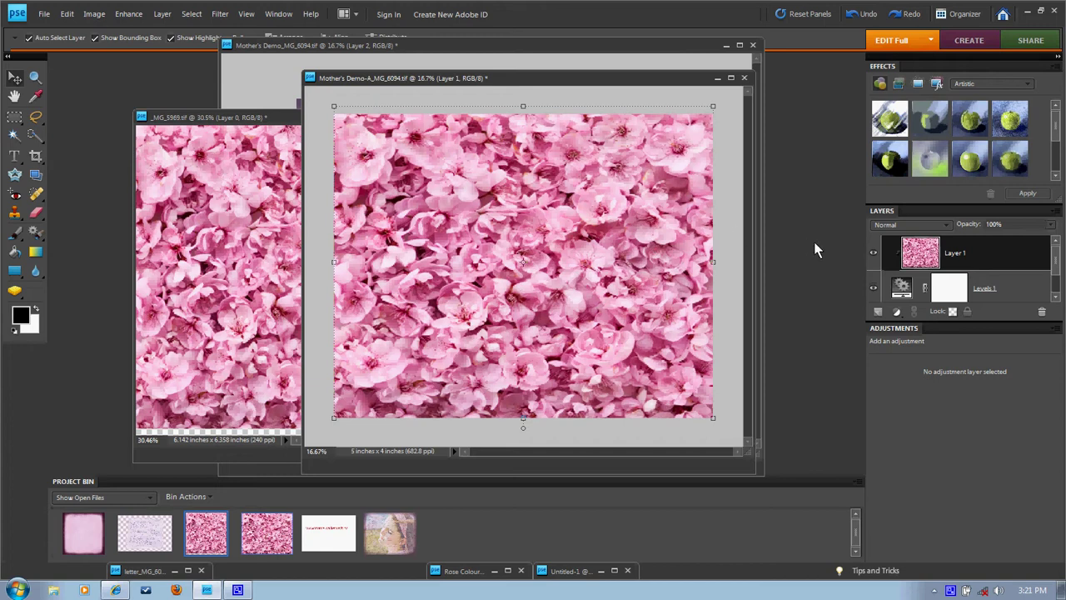
click(950, 291)
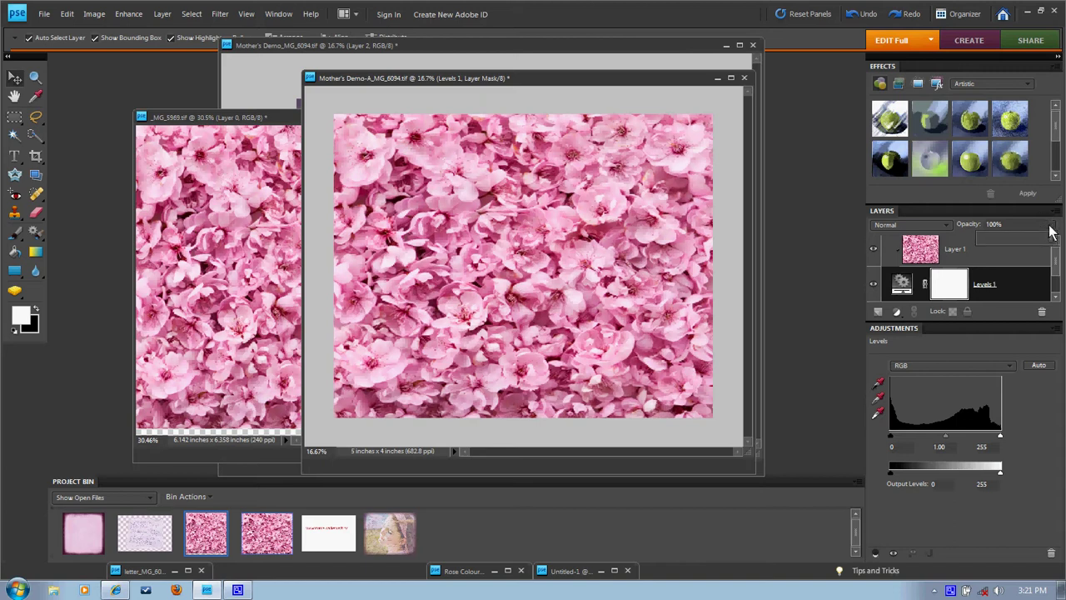
click(1001, 250)
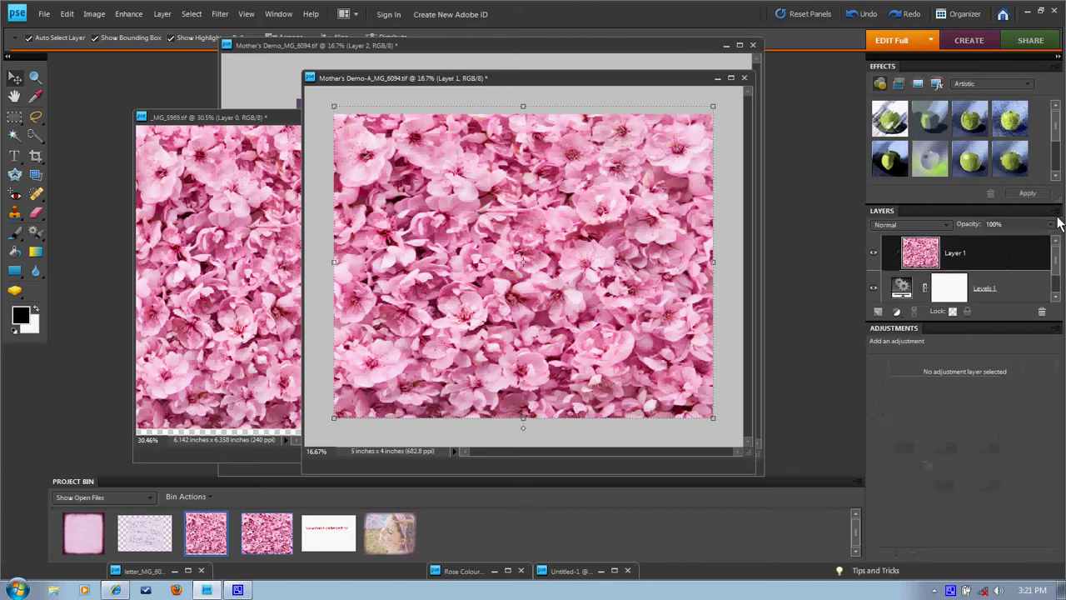
drag(1051, 233, 1007, 239)
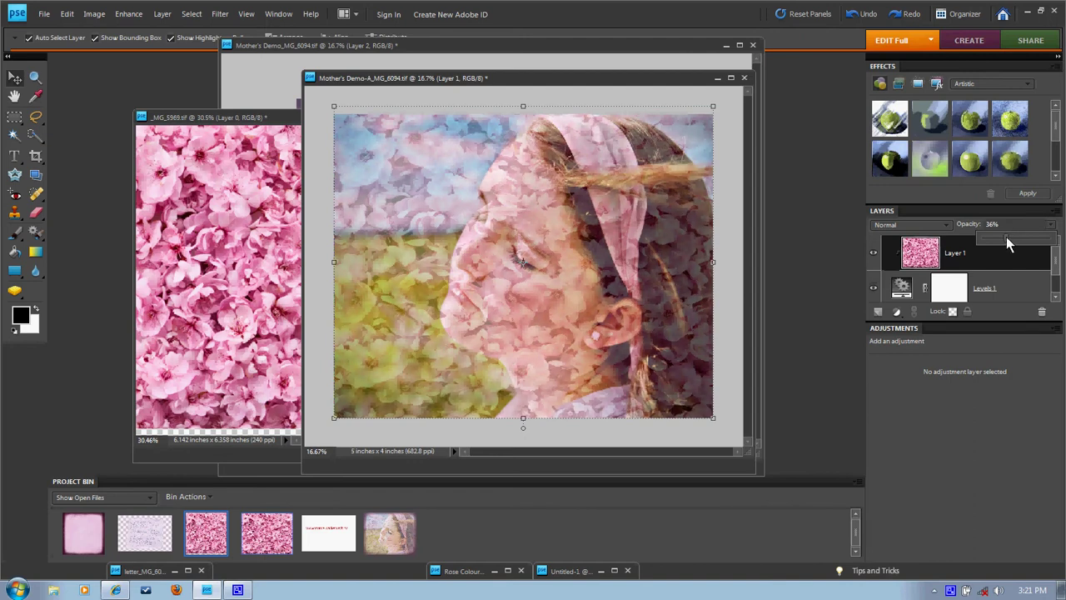
Target the Levels 1 layer mask and ready the Brush tool with black as the foreground colour
click(957, 291)
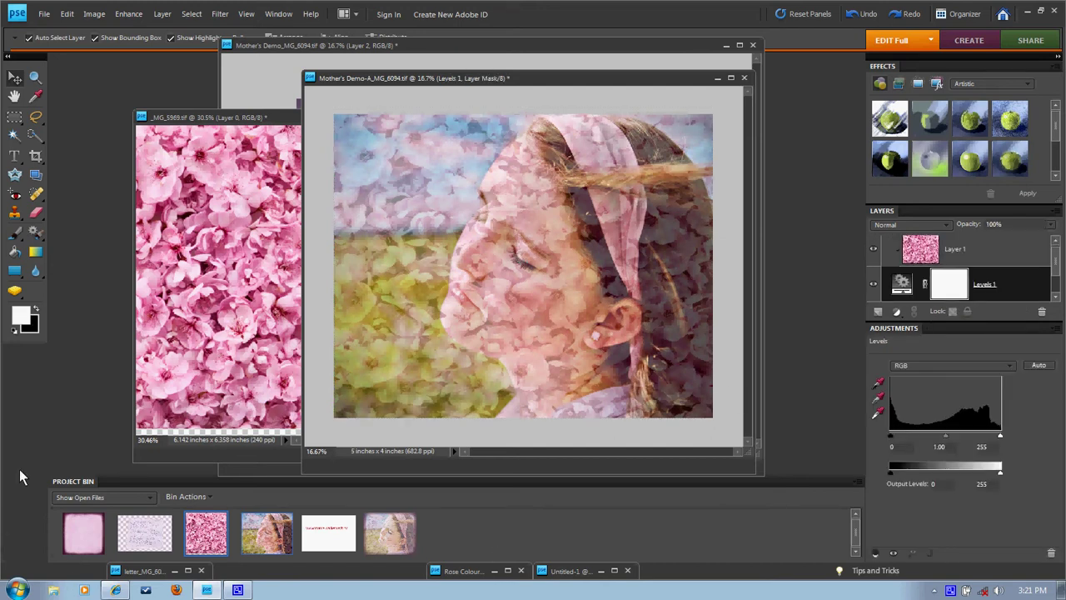
click(35, 306)
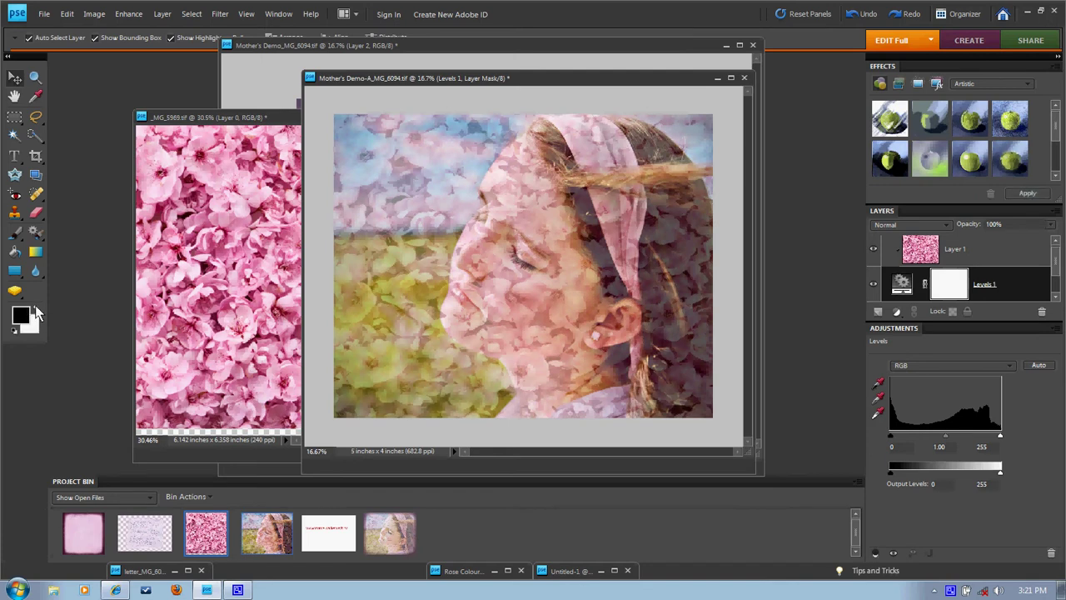
click(20, 236)
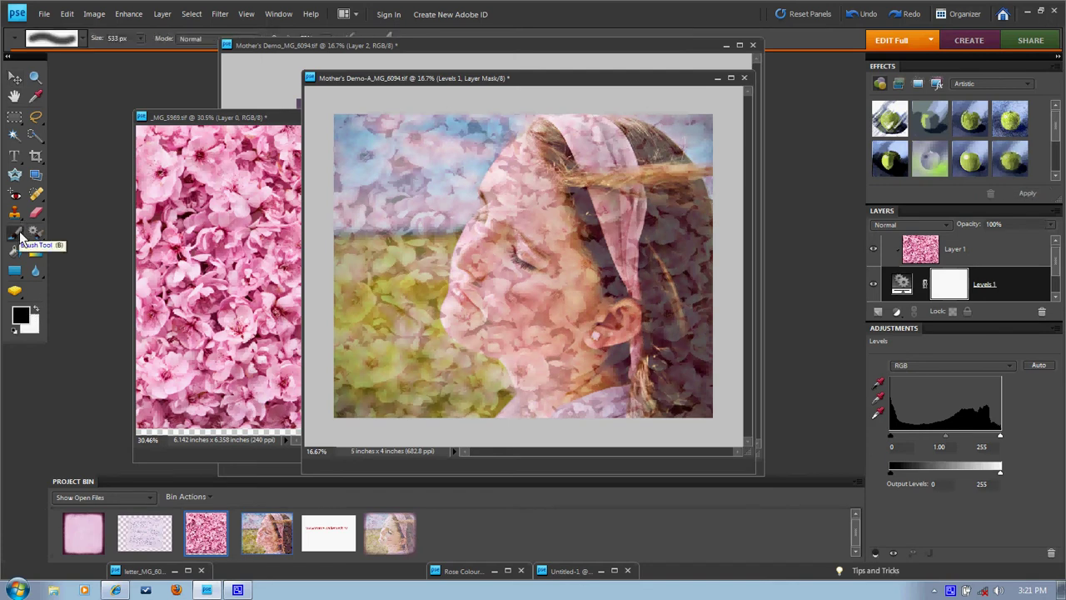
Float all image windows, minimize the finished Mother's Demo example, and move the Mother's Demo-A portrait window clear of the others
double_click(446, 45)
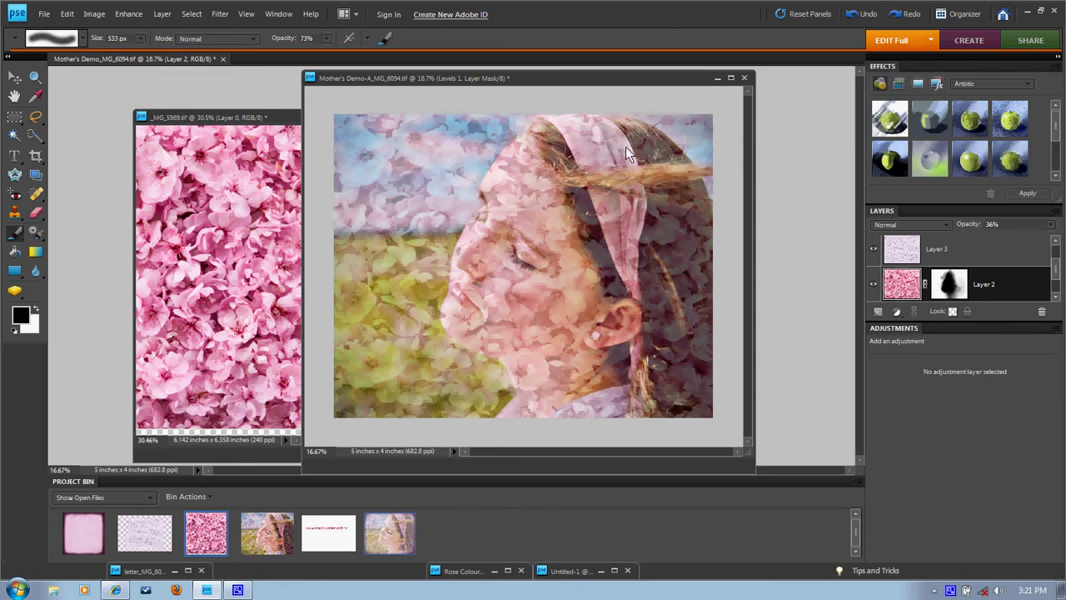
click(716, 78)
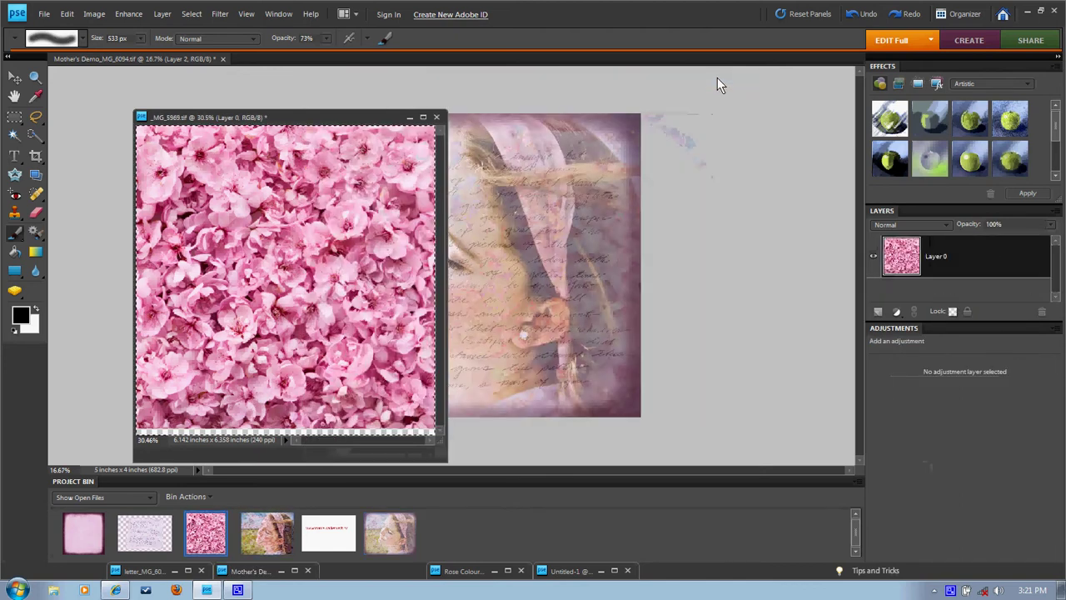
key(ctrl+a)
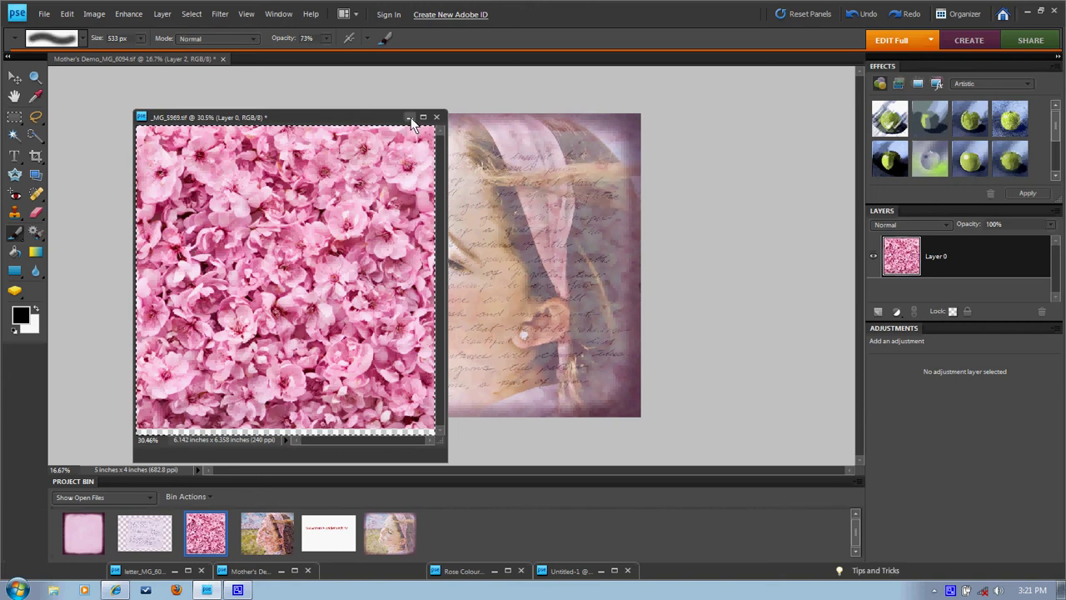
click(410, 117)
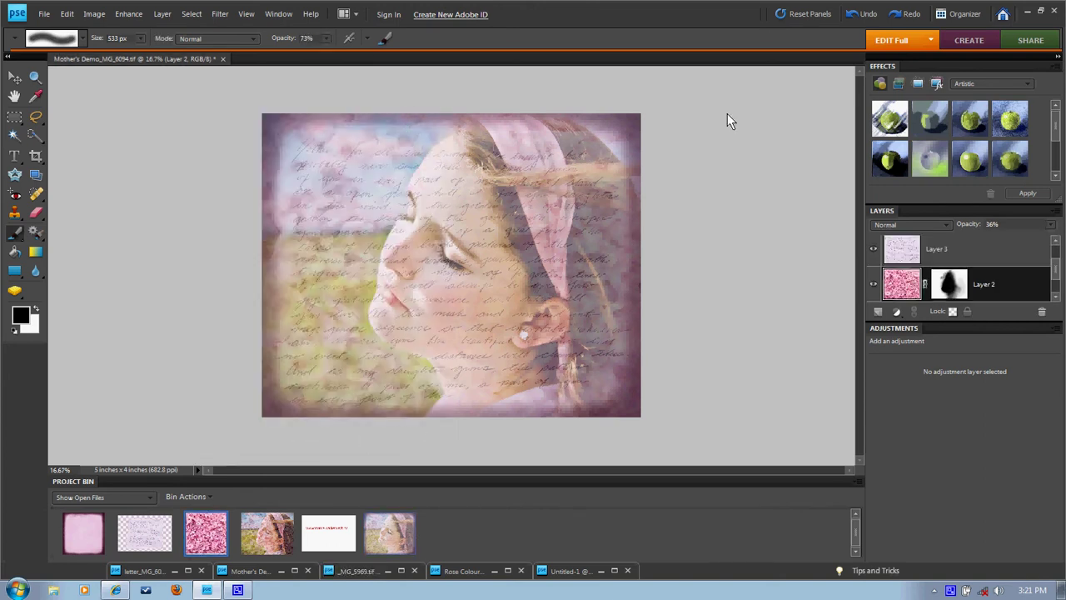
click(343, 15)
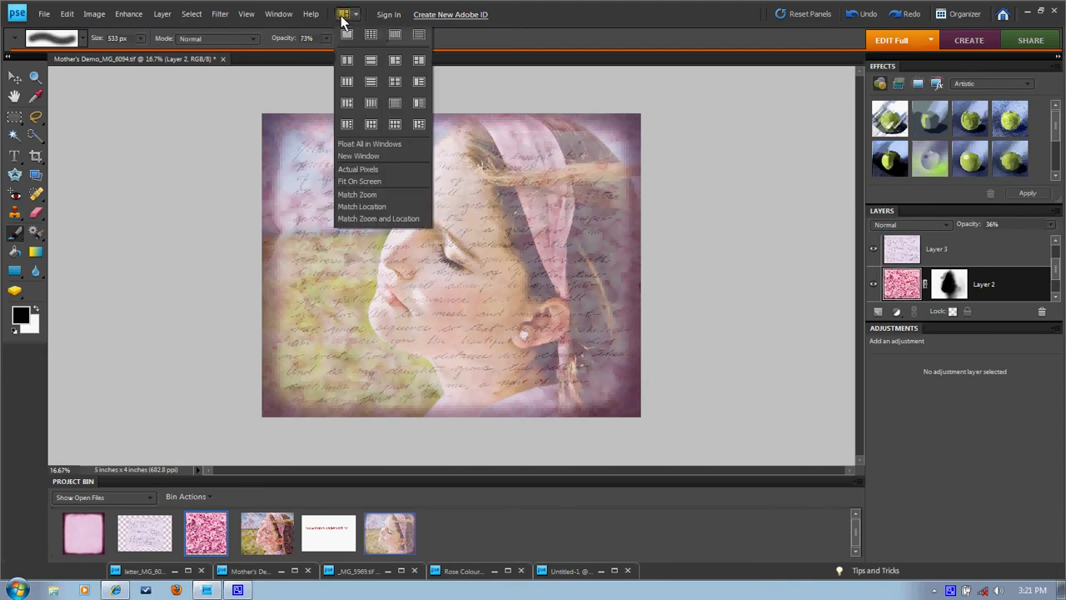
click(362, 144)
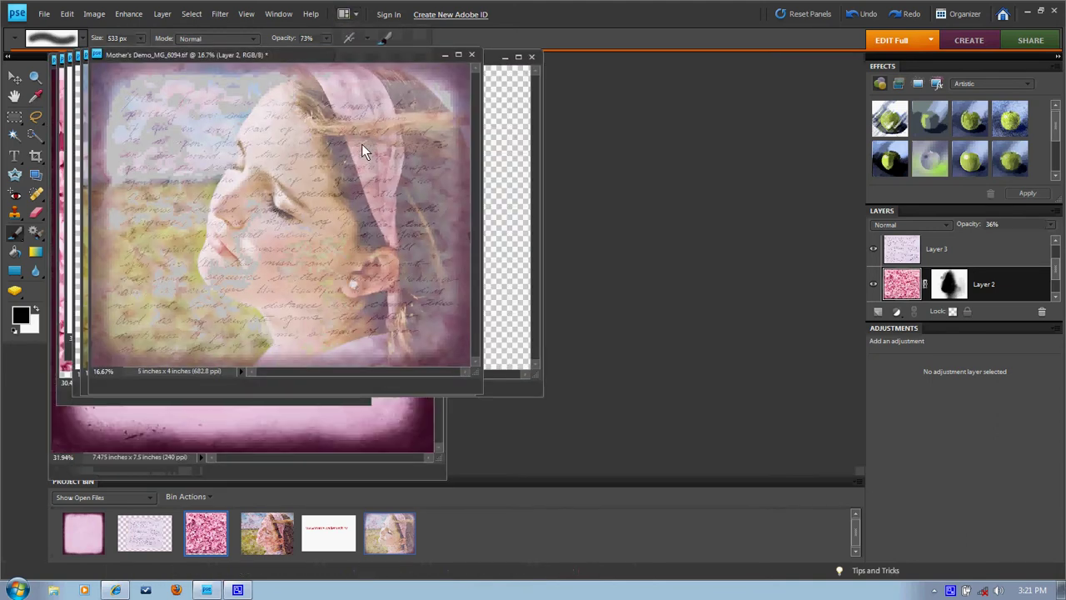
click(445, 55)
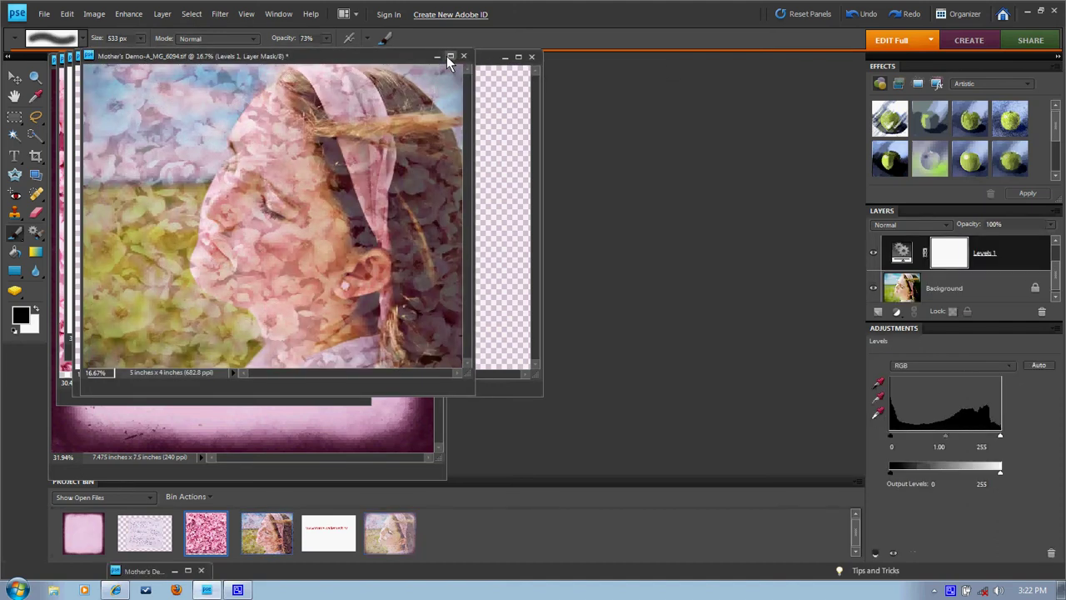
drag(382, 59, 628, 96)
drag(622, 95, 570, 87)
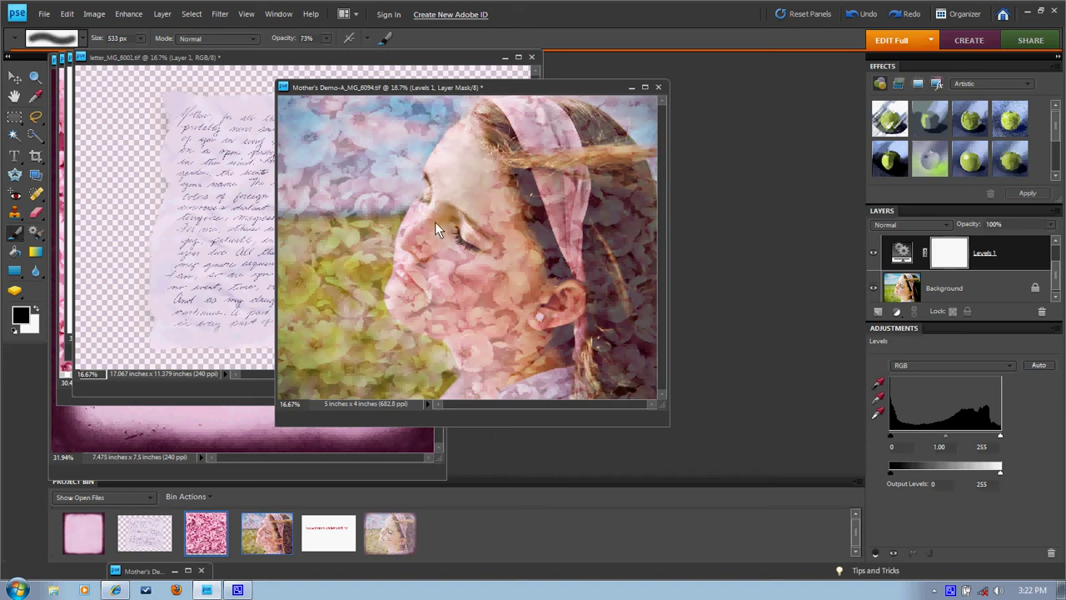
Paint black on the Levels 1 mask over the girl's face, ear and neck to hide the blossom texture there
mouse_move(423, 269)
mouse_down()
mouse_move(479, 258)
mouse_move(467, 294)
mouse_move(494, 255)
mouse_move(491, 182)
mouse_move(525, 288)
mouse_move(455, 278)
mouse_up()
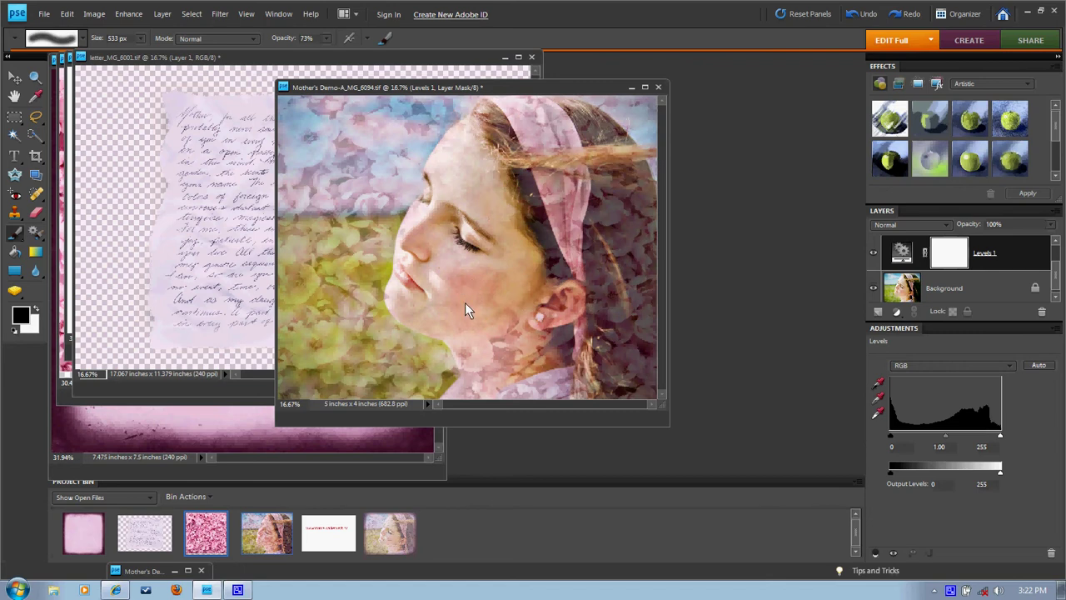
mouse_move(492, 361)
mouse_down()
mouse_move(556, 333)
mouse_move(616, 329)
mouse_move(583, 287)
mouse_up()
mouse_move(506, 364)
mouse_down()
mouse_move(509, 338)
mouse_move(469, 322)
mouse_move(475, 300)
mouse_move(420, 267)
mouse_up()
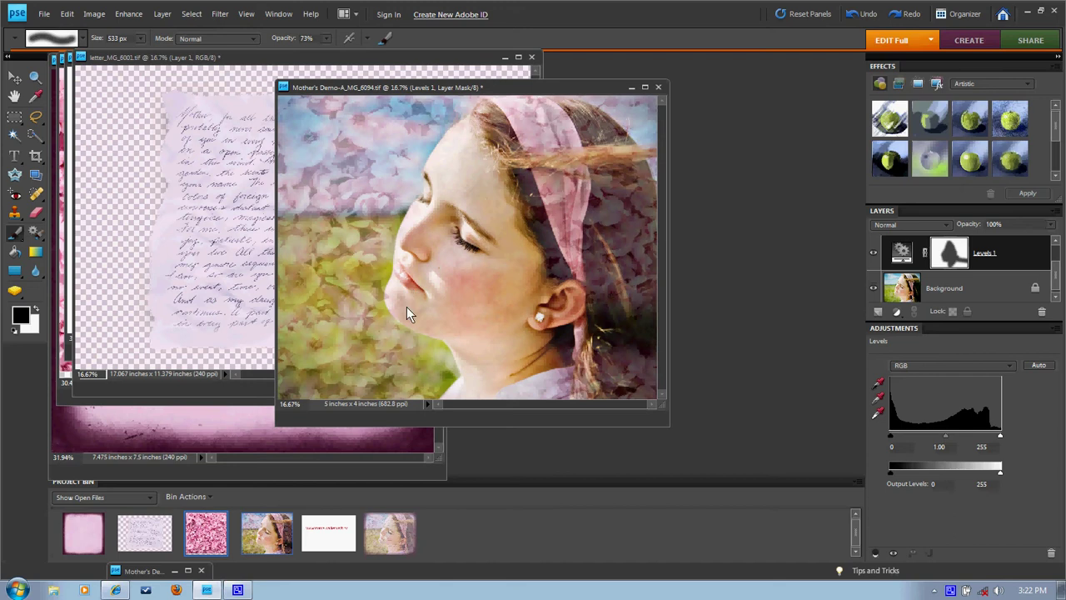
Refine the Levels 1 mask around the girl's face with a 452 px brush, restoring texture in white and hiding it in black
click(35, 309)
click(141, 38)
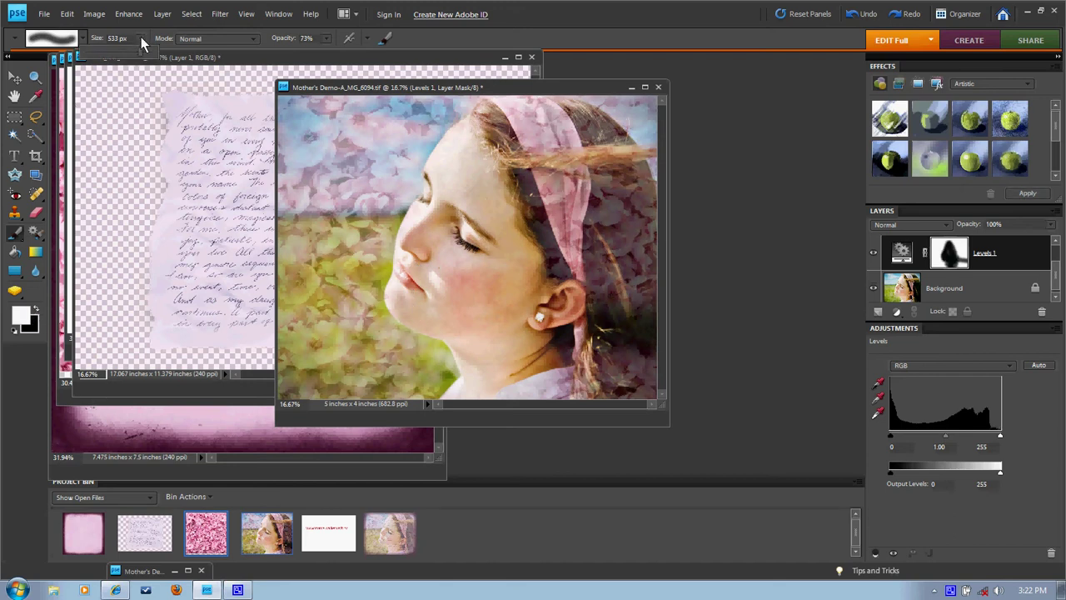
drag(146, 53, 133, 54)
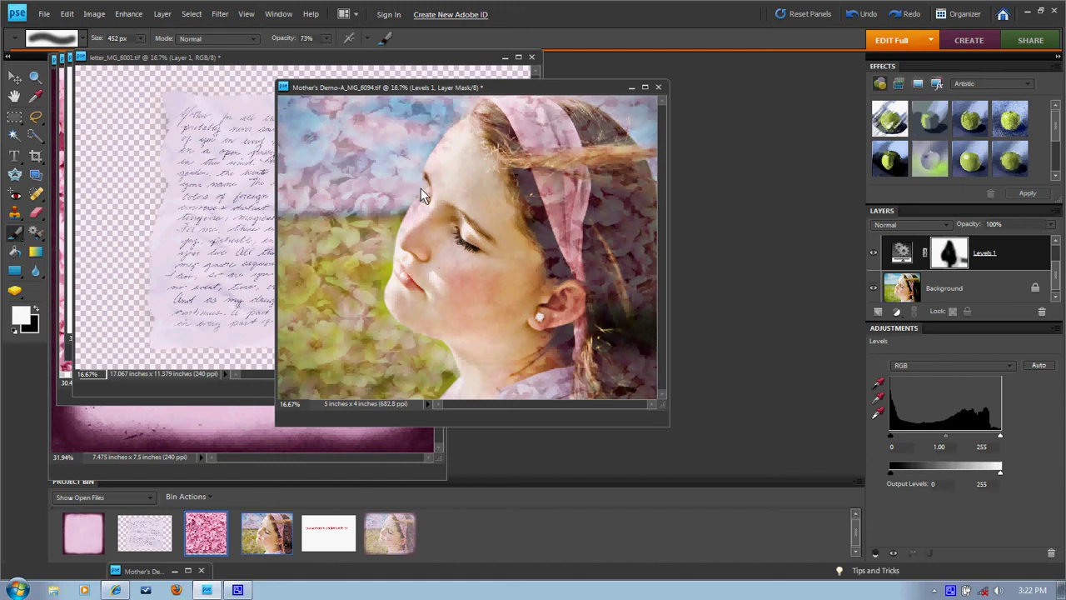
click(35, 308)
mouse_move(425, 218)
mouse_down()
mouse_move(462, 129)
mouse_move(481, 168)
mouse_move(537, 169)
mouse_up()
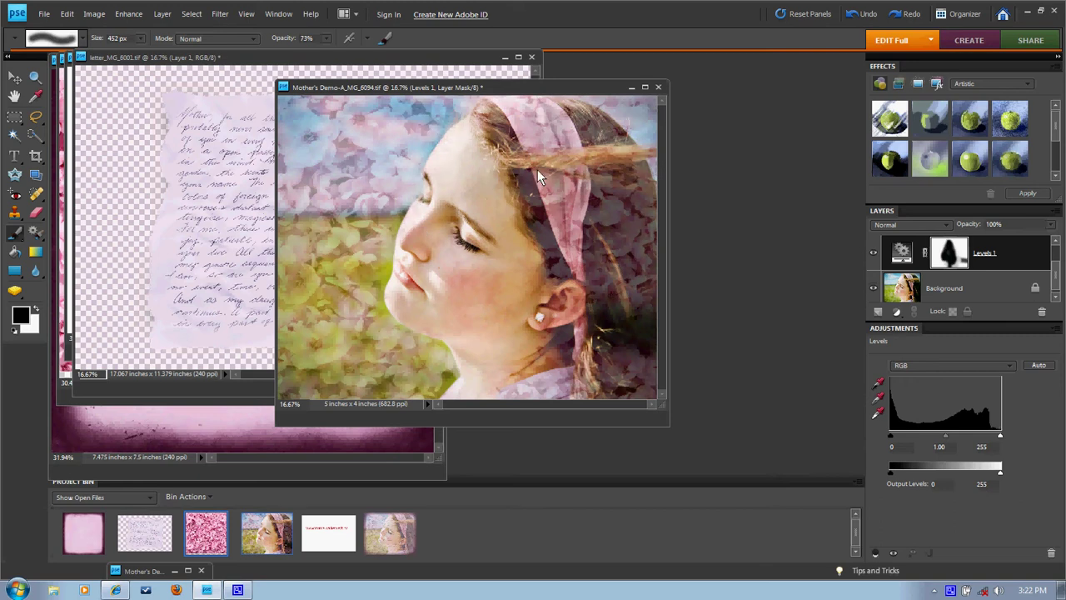
Copy the handwritten letter layer from the letter image into the portrait, directly above the blossom layer
drag(1055, 279, 1055, 233)
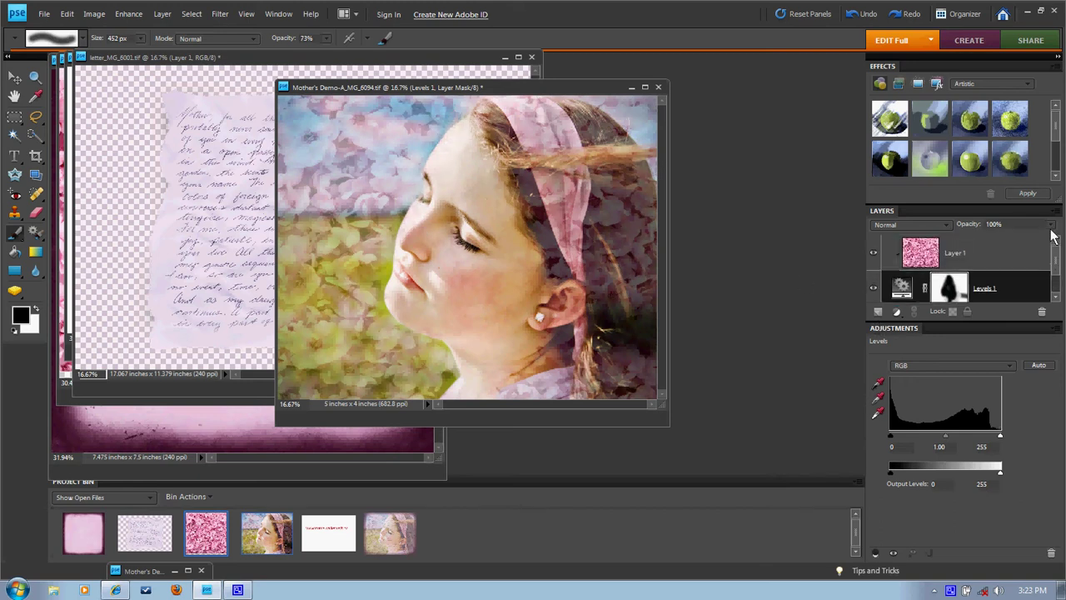
click(994, 246)
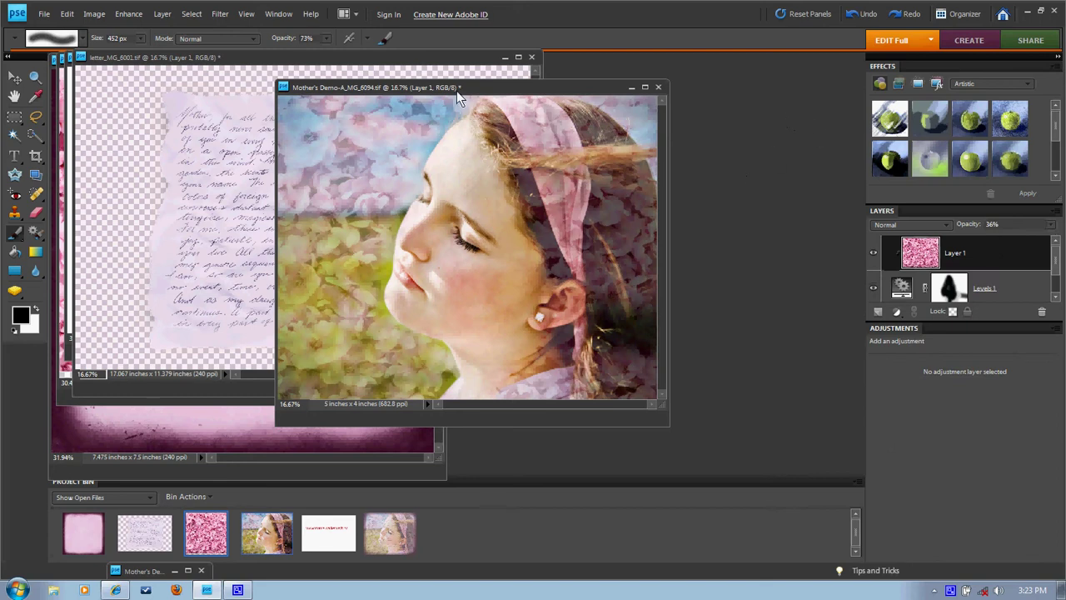
click(202, 130)
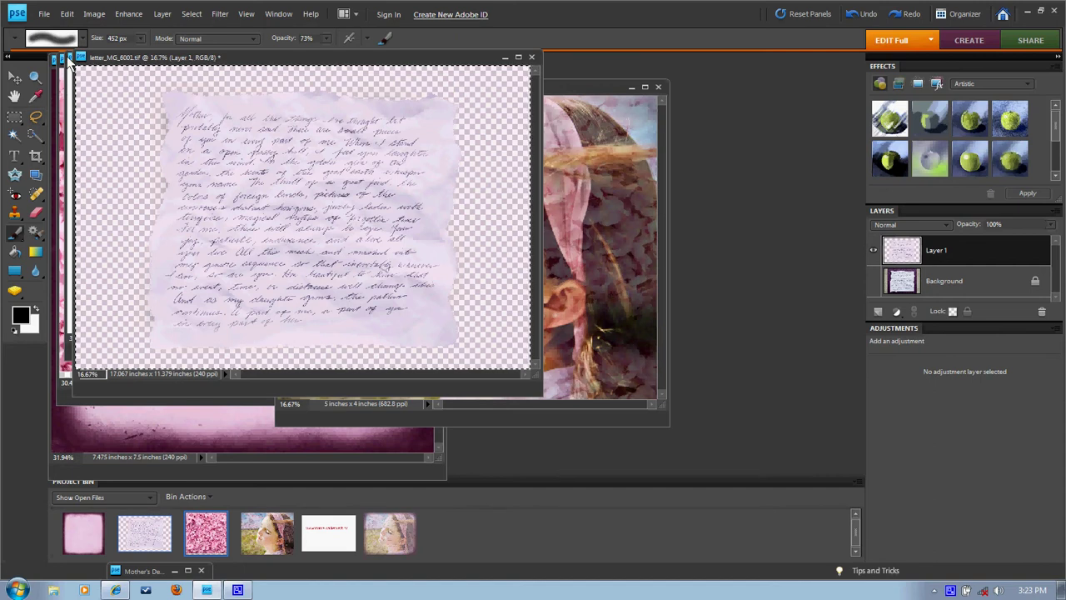
click(15, 77)
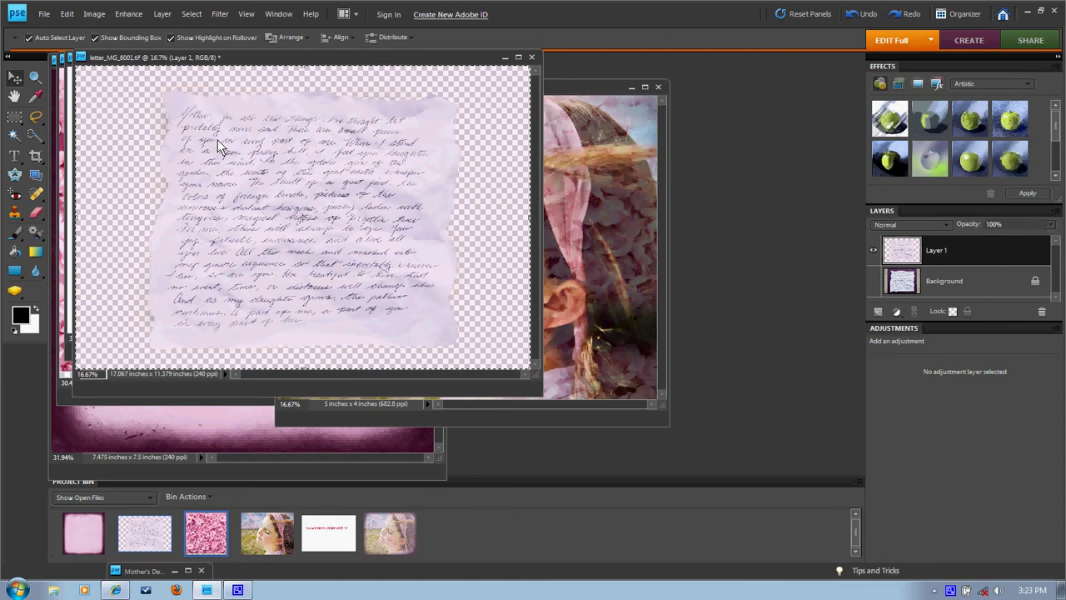
drag(217, 140, 553, 179)
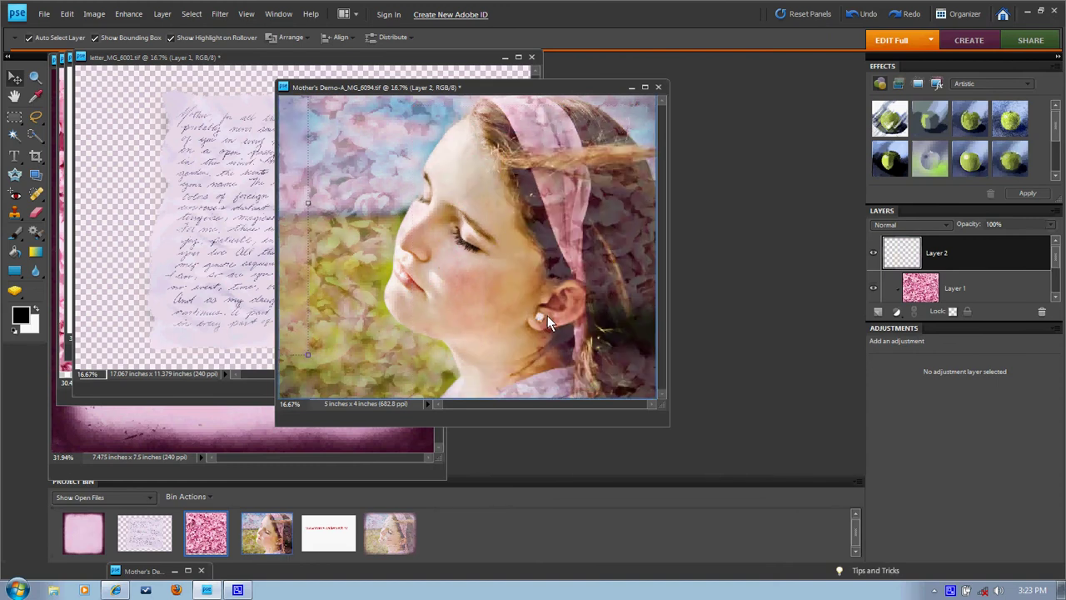
Undo the accidental moves of the blossom and letter layers in the portrait
key(ctrl+z)
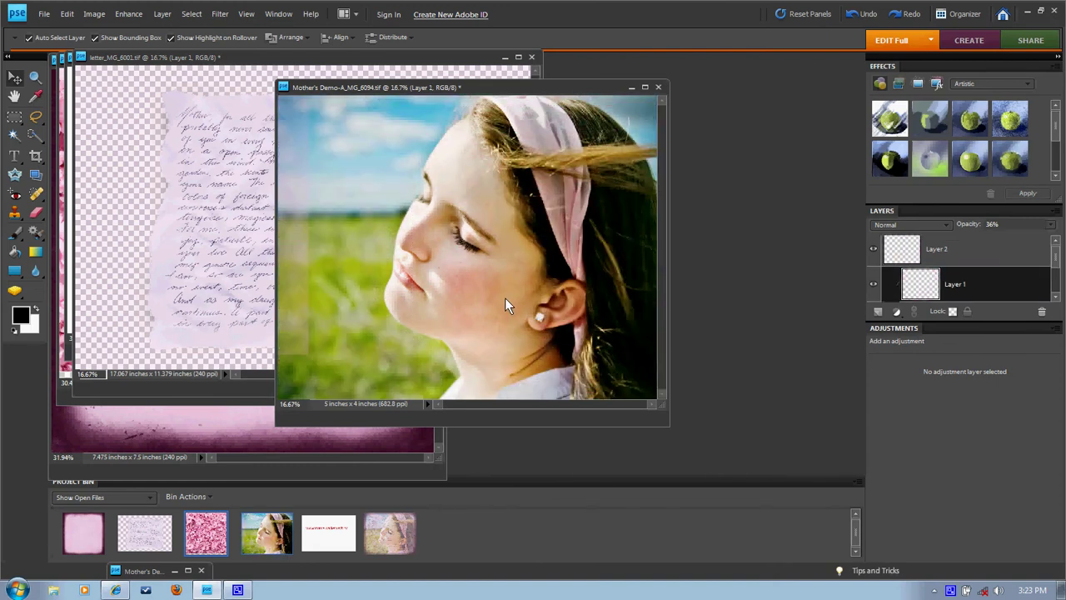
click(67, 14)
click(76, 29)
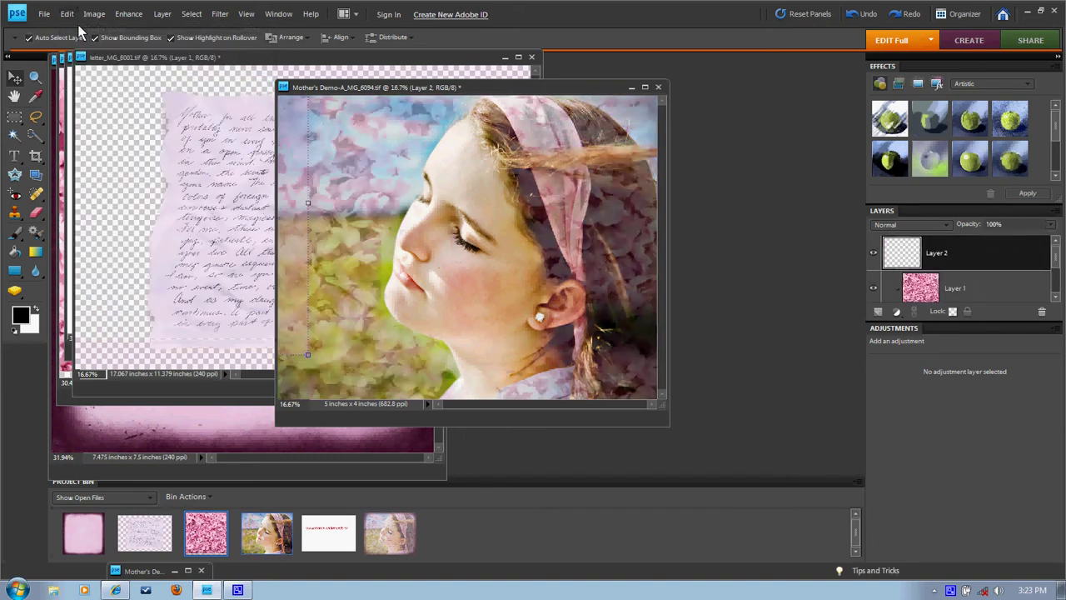
click(72, 16)
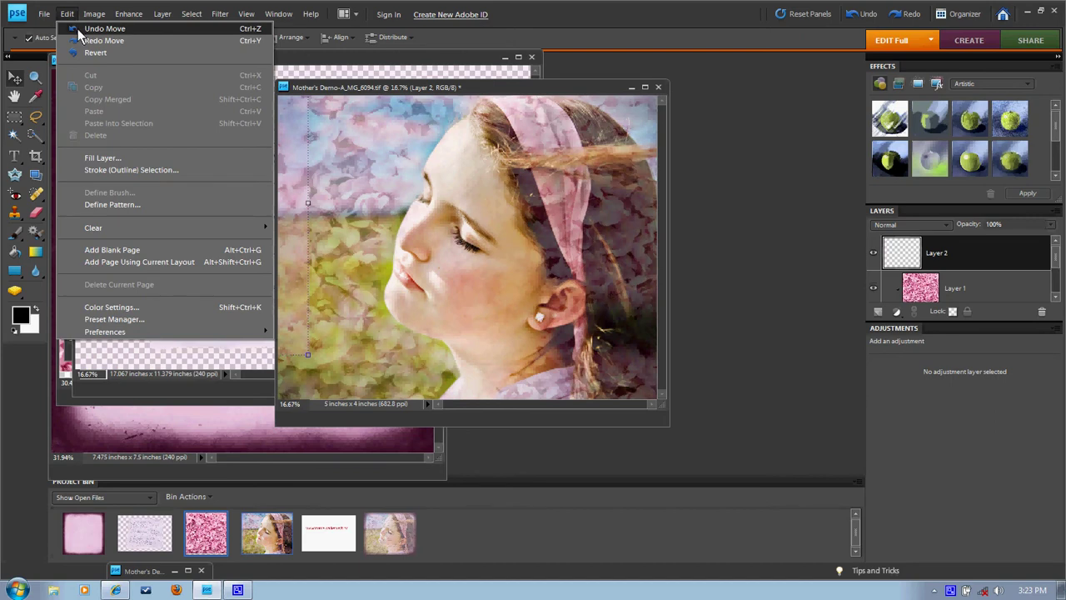
click(77, 29)
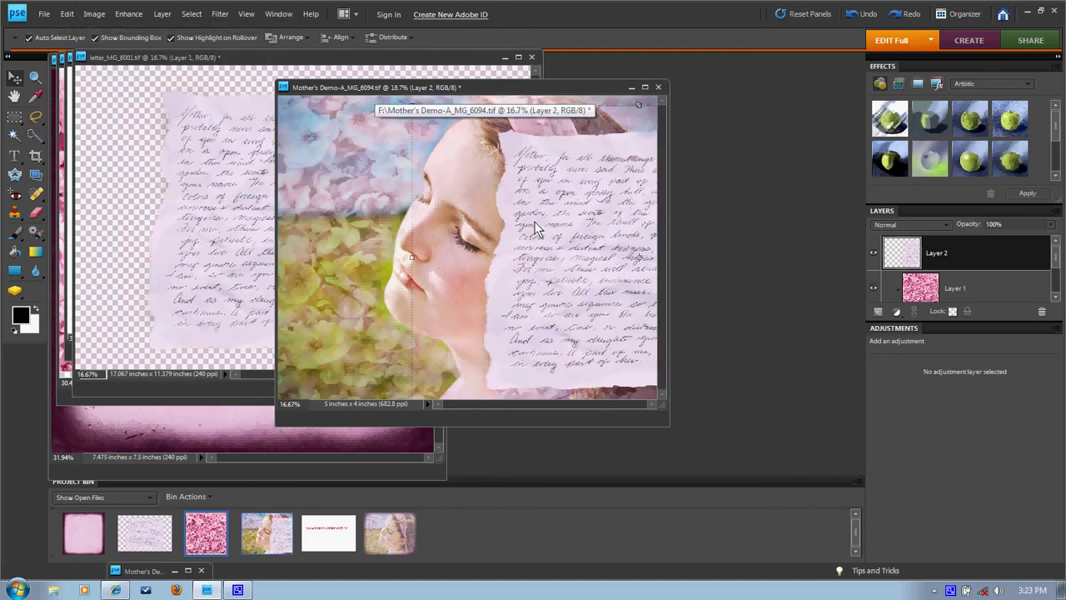
Enlarge the portrait window and move the letter layer over the middle of the portrait
drag(664, 421, 724, 478)
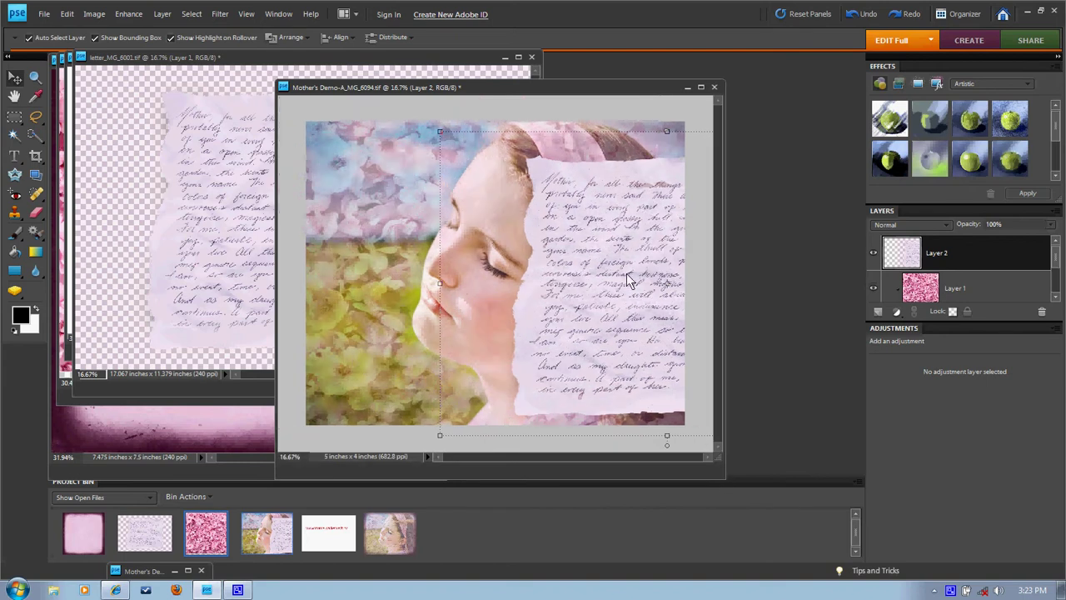
drag(629, 263, 462, 253)
drag(502, 121, 501, 210)
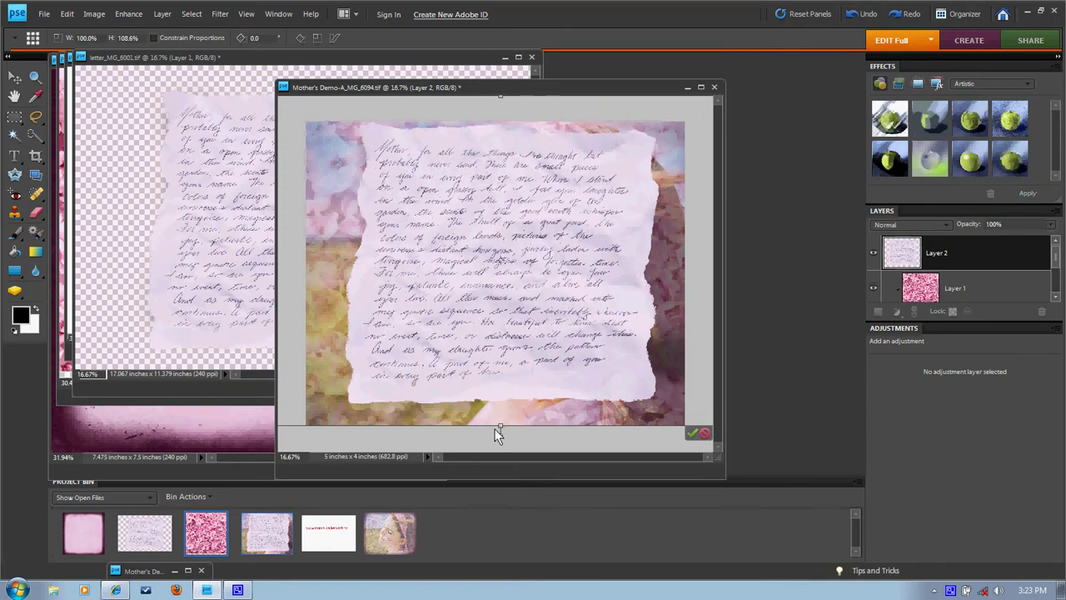
drag(500, 426, 504, 452)
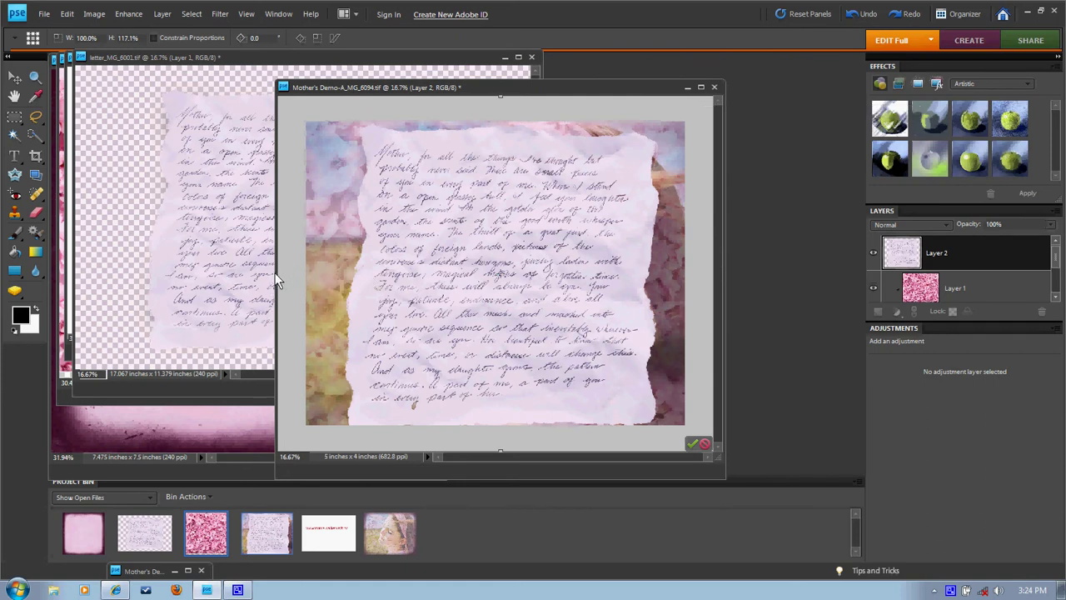
drag(349, 275, 342, 274)
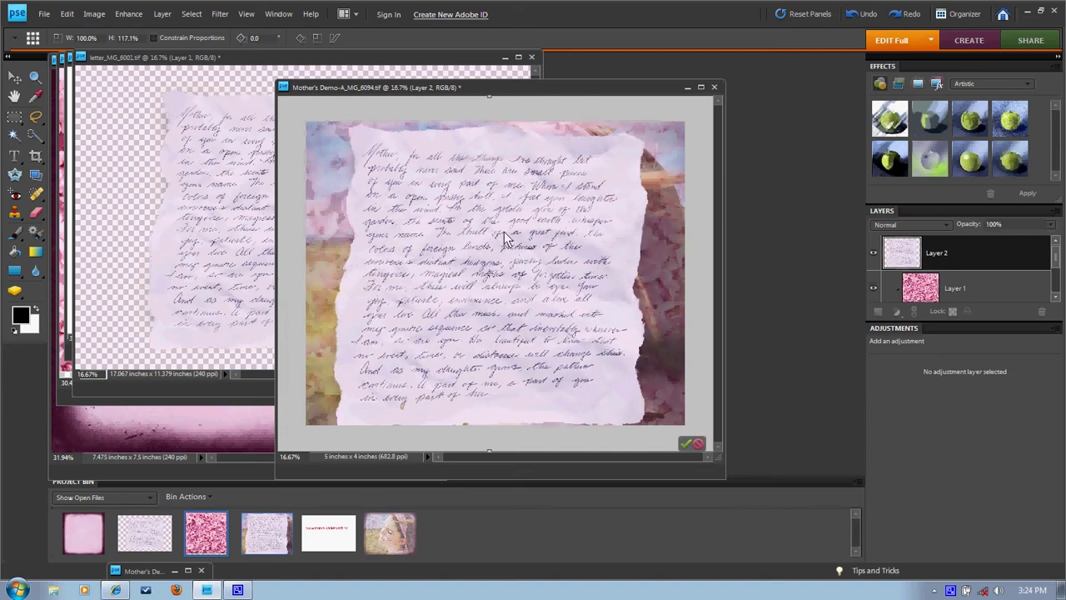
click(699, 445)
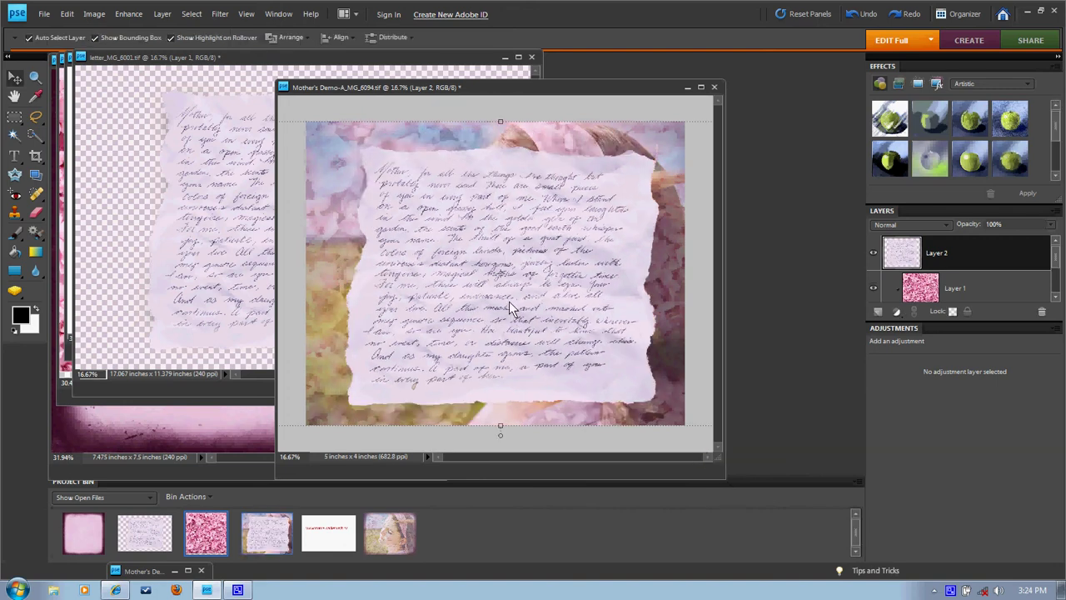
Stretch the letter layer to 123.0% width and 118.7% height so the paper covers nearly the whole portrait
key(ctrl+minus)
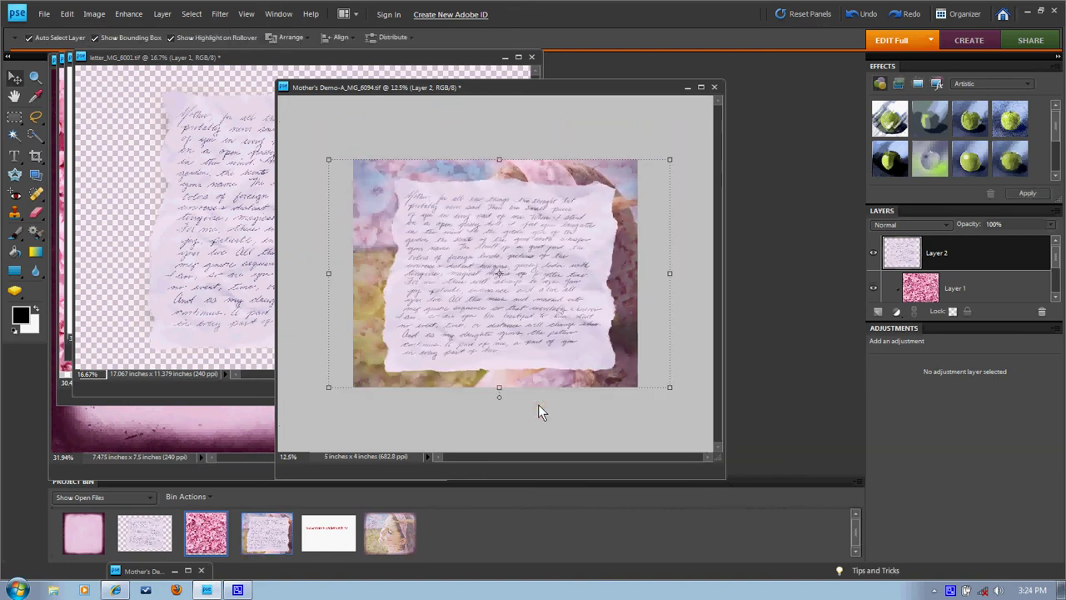
drag(670, 273, 694, 273)
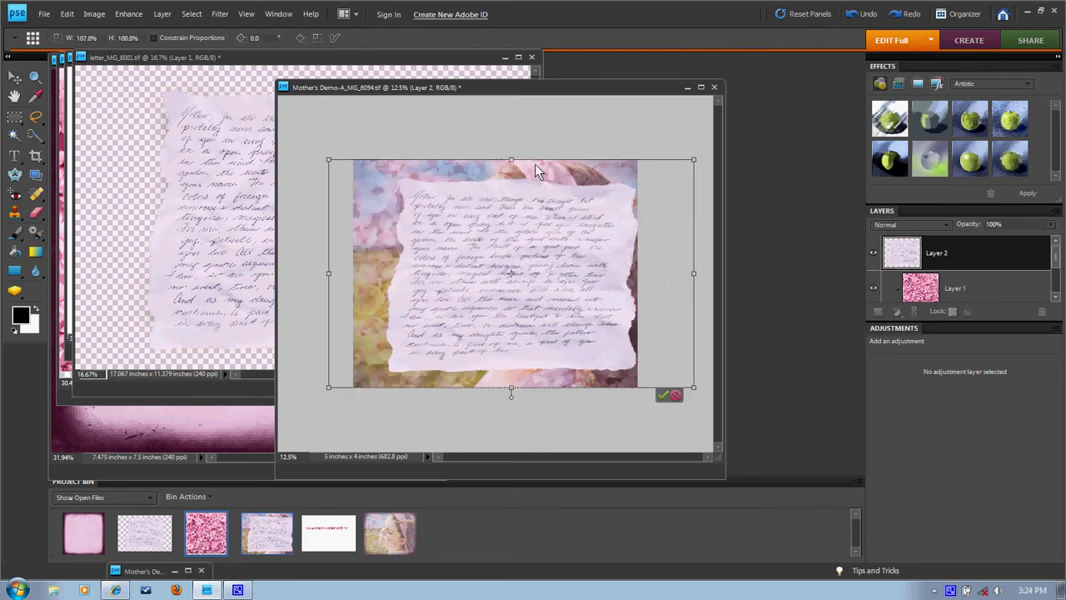
drag(511, 160, 512, 138)
drag(510, 388, 512, 409)
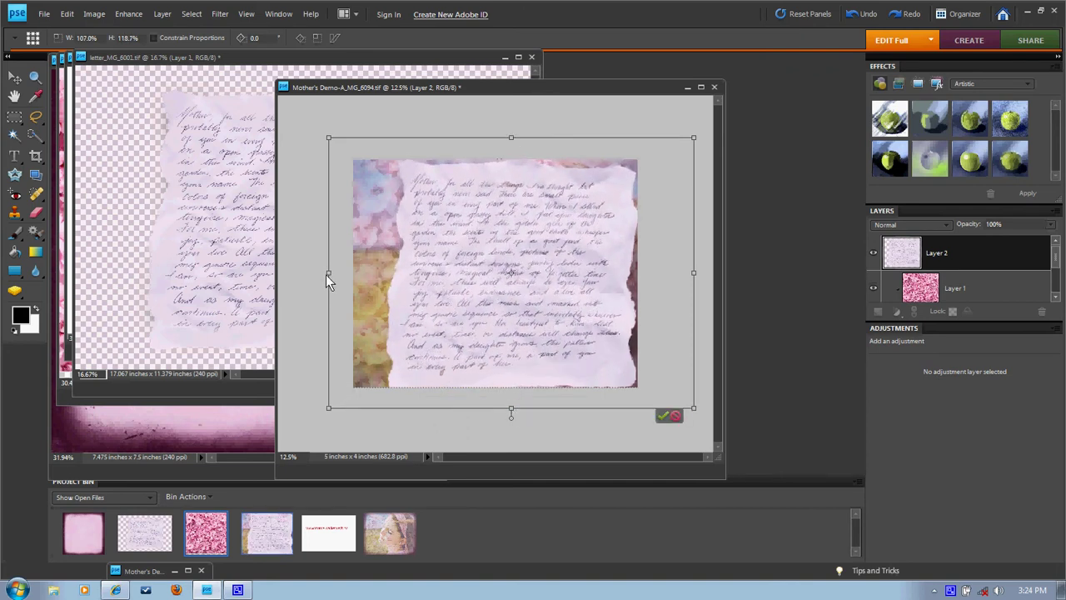
drag(327, 275, 284, 269)
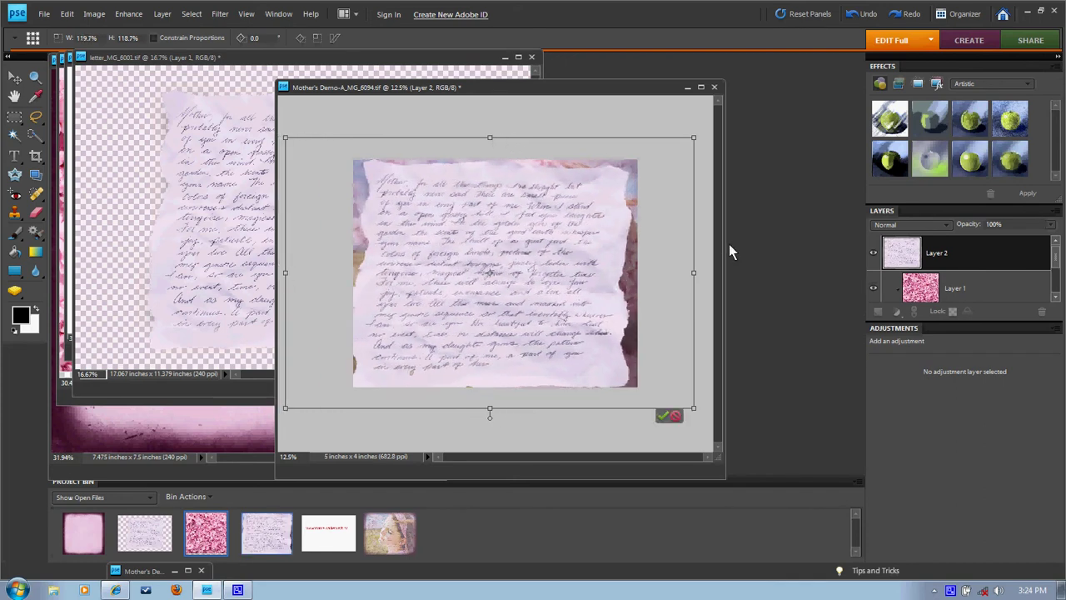
drag(696, 273, 705, 273)
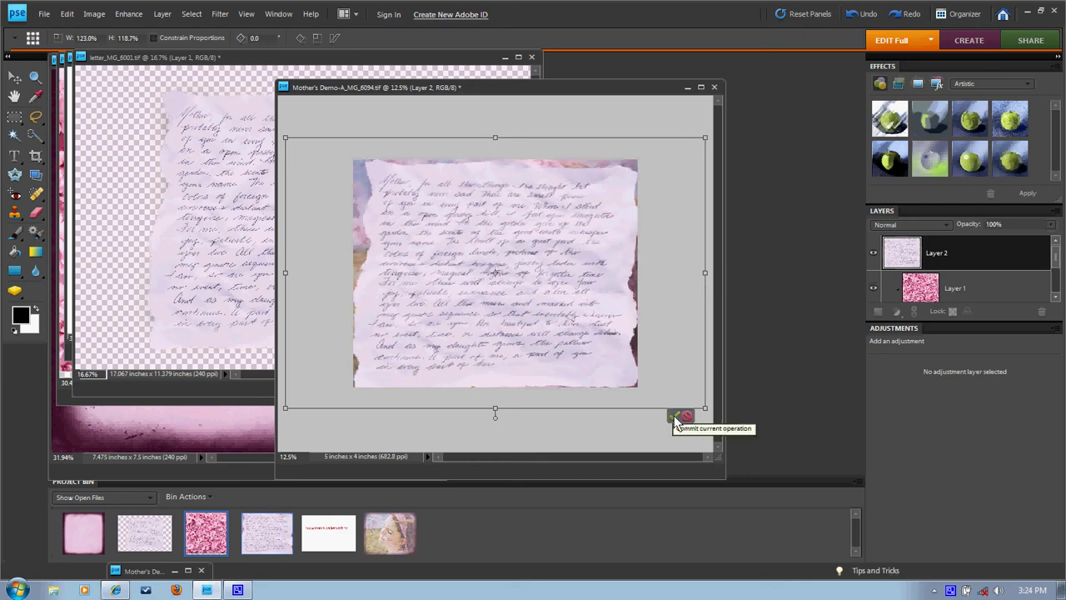
click(674, 416)
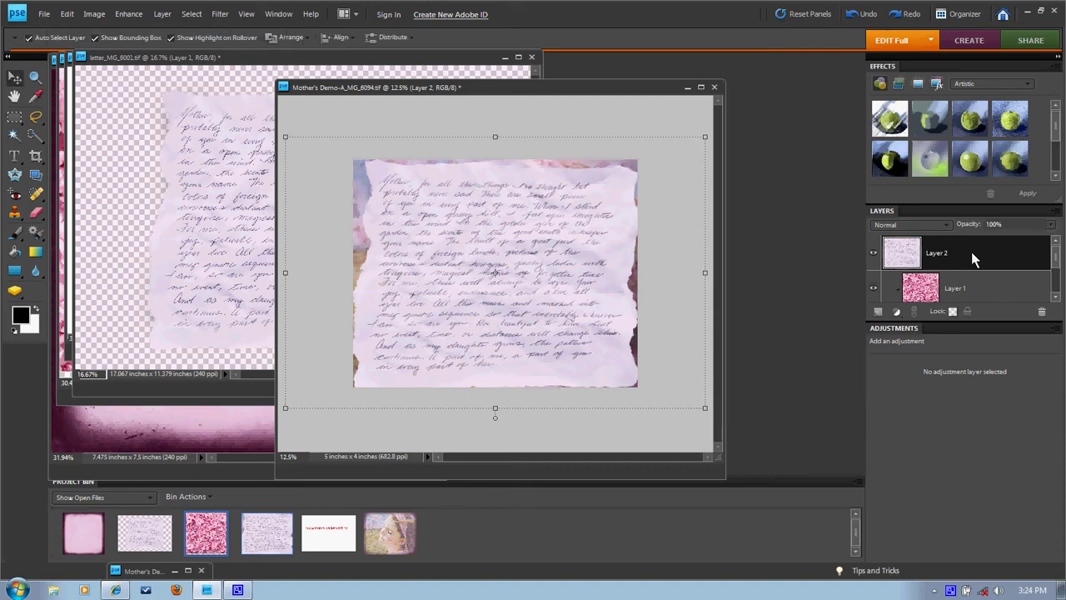
Set the letter layer's opacity to 38%
click(1050, 225)
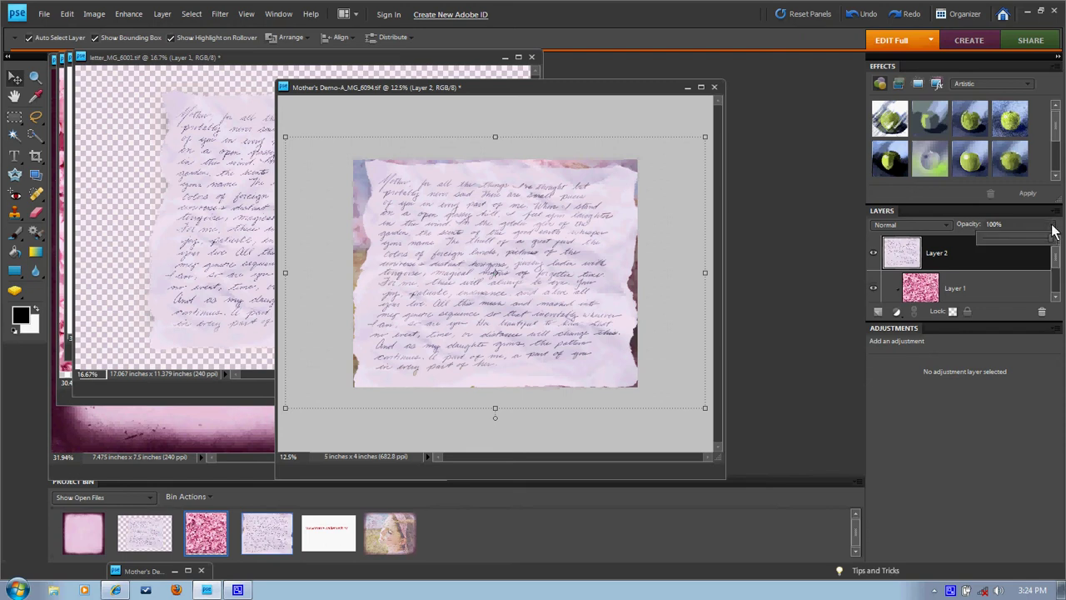
click(993, 258)
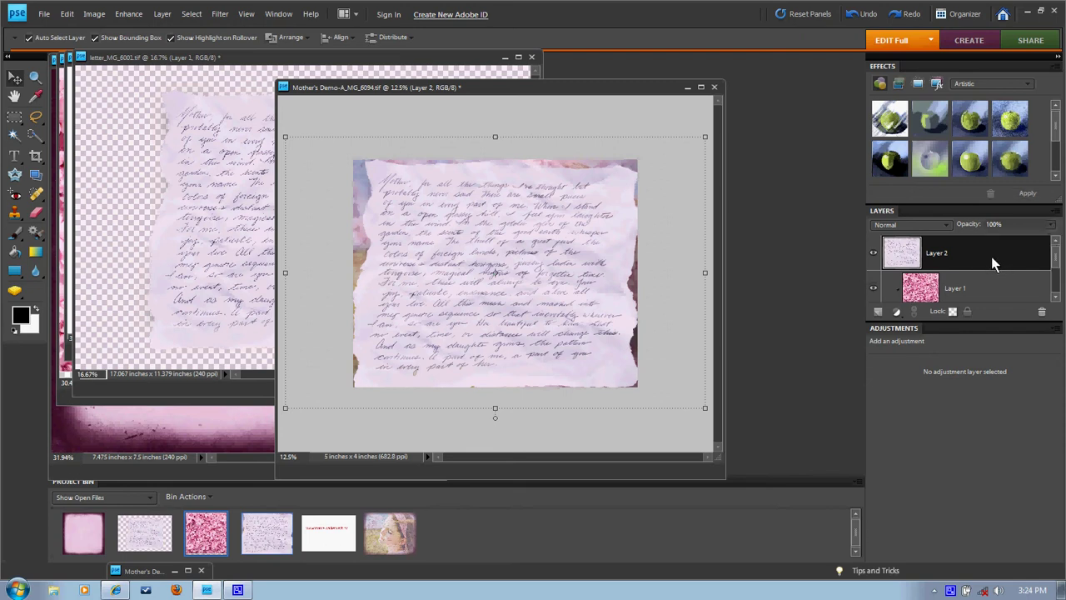
drag(991, 256, 1027, 293)
click(1051, 224)
drag(1053, 240, 1014, 236)
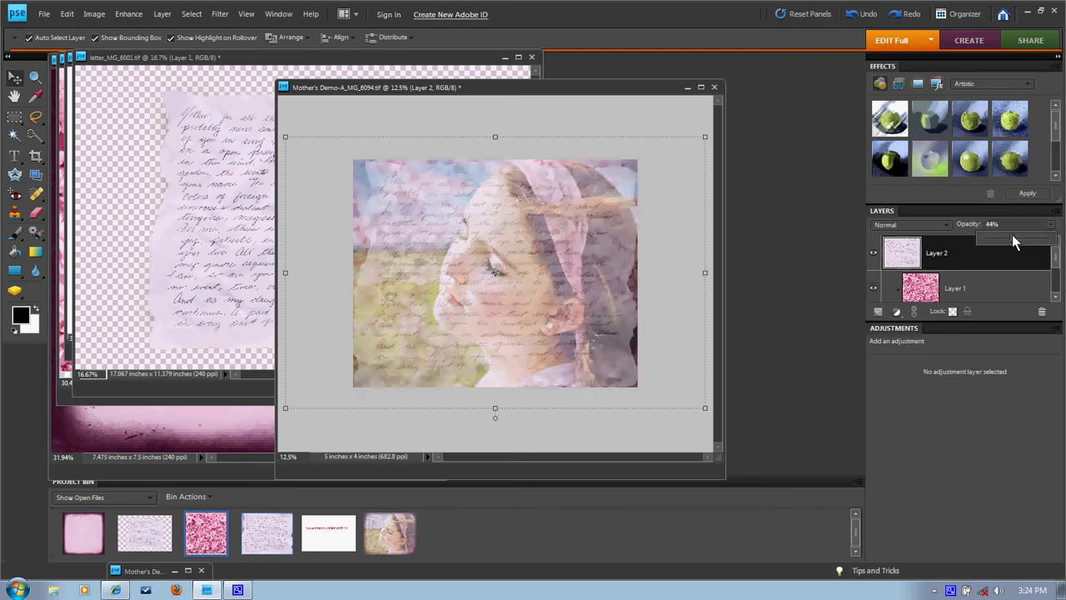
mouse_move(1008, 235)
mouse_down()
mouse_move(998, 237)
mouse_move(1012, 241)
mouse_up()
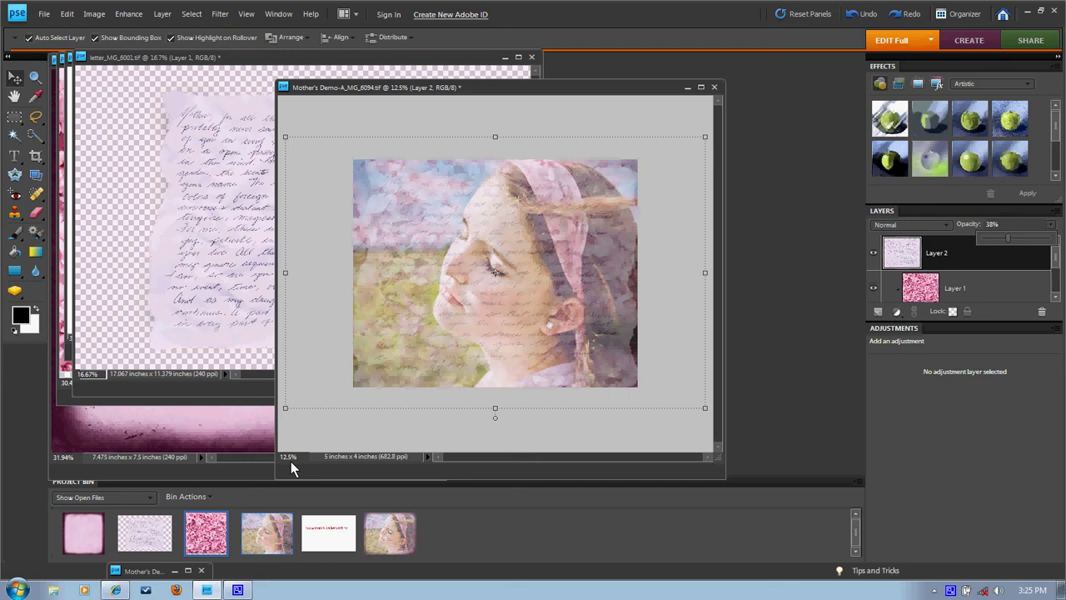
Examine the handwriting overlay on the girl's face at 100% magnification and in the full composition
key(ctrl+equal)
key(ctrl+equal)
key(ctrl+equal)
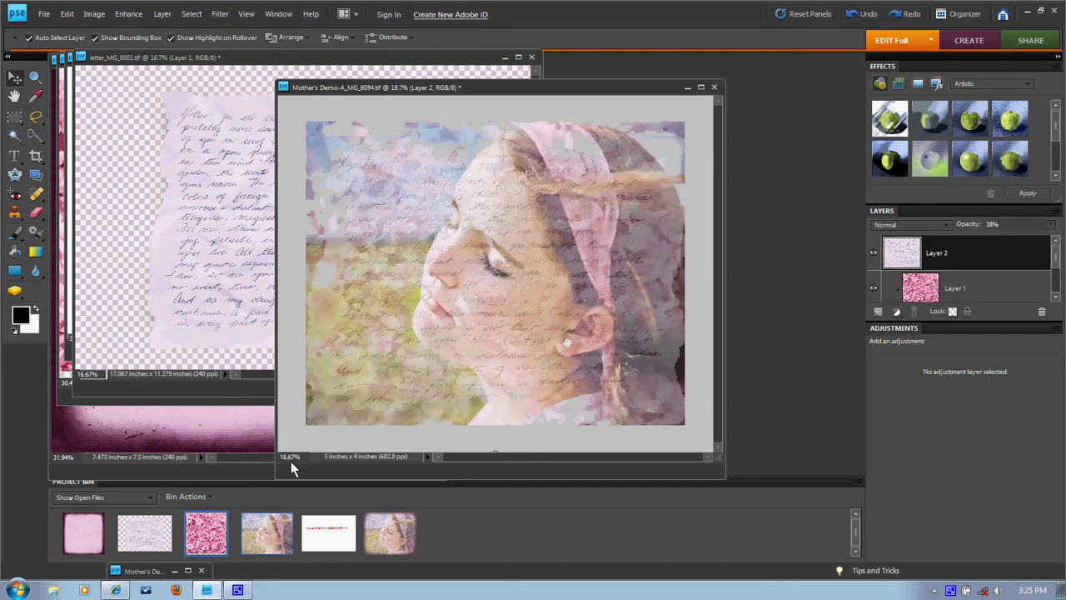
key(ctrl+equal)
key(ctrl+equal)
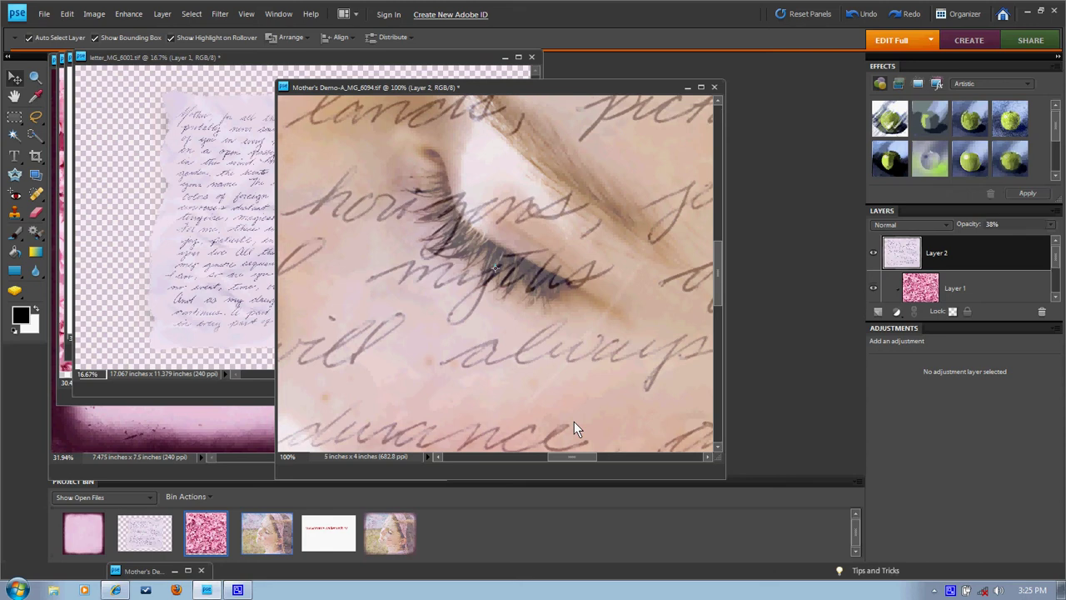
key(ctrl+minus)
key(ctrl+minus)
key(ctrl+minus)
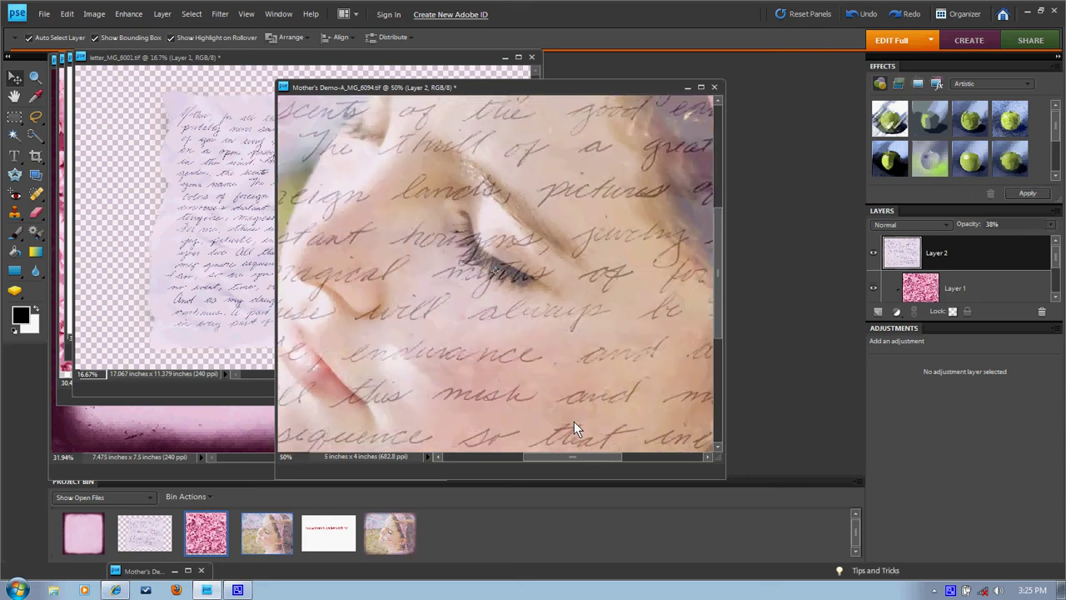
key(ctrl+minus)
key(ctrl+minus)
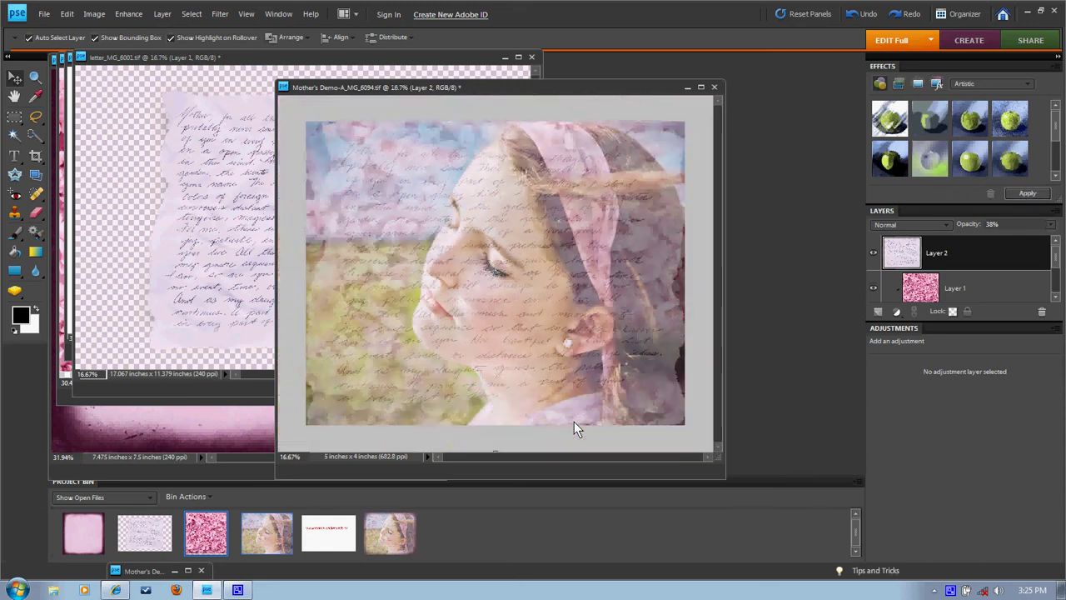
key(ctrl+minus)
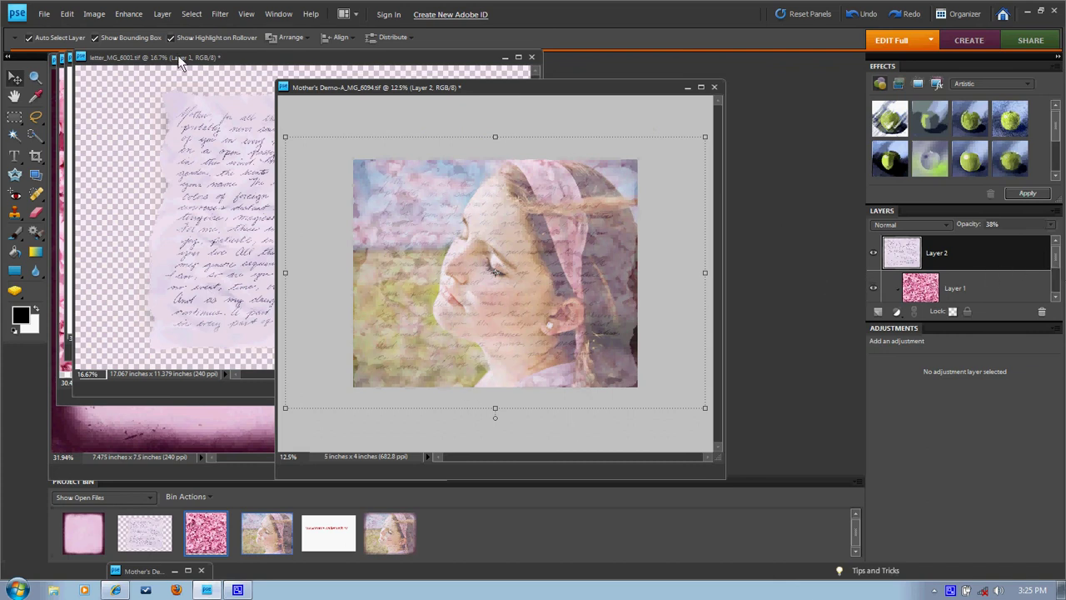
Add a Levels adjustment layer with default settings above the letter layer
click(163, 13)
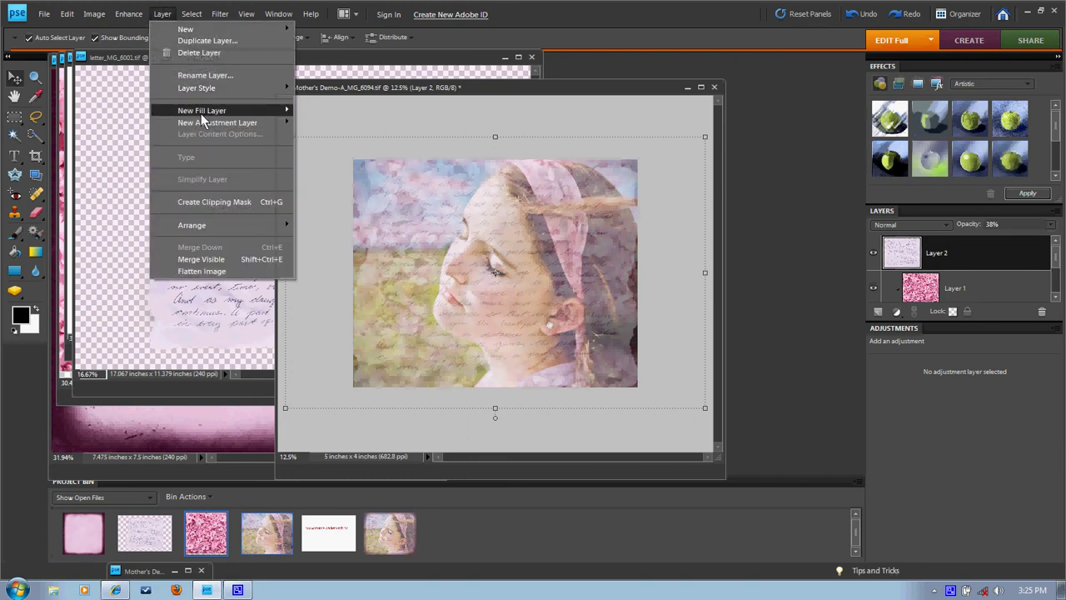
mouse_move(204, 122)
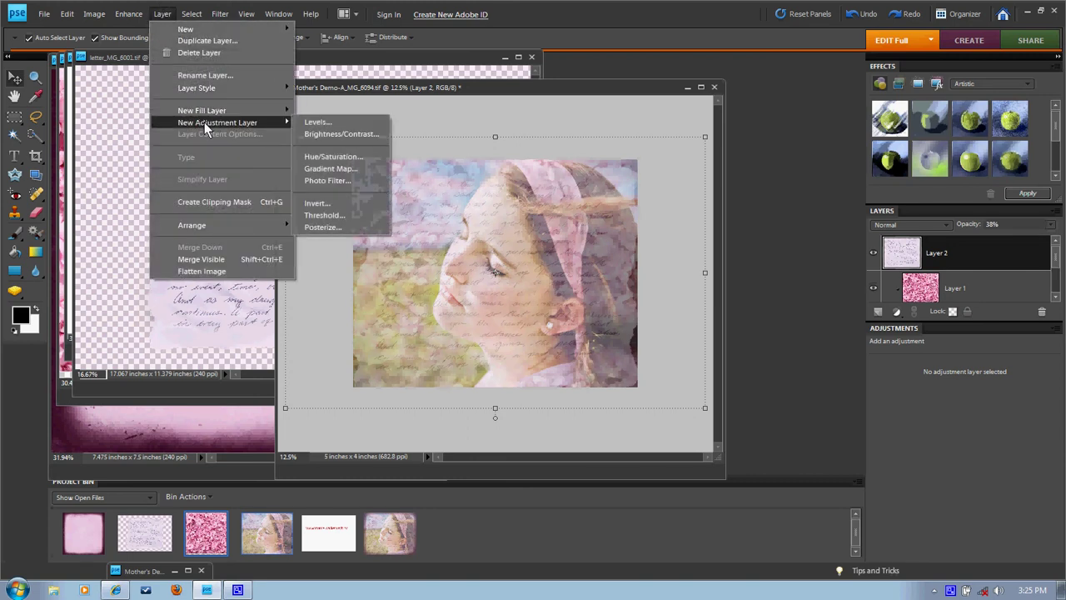
click(316, 123)
click(639, 193)
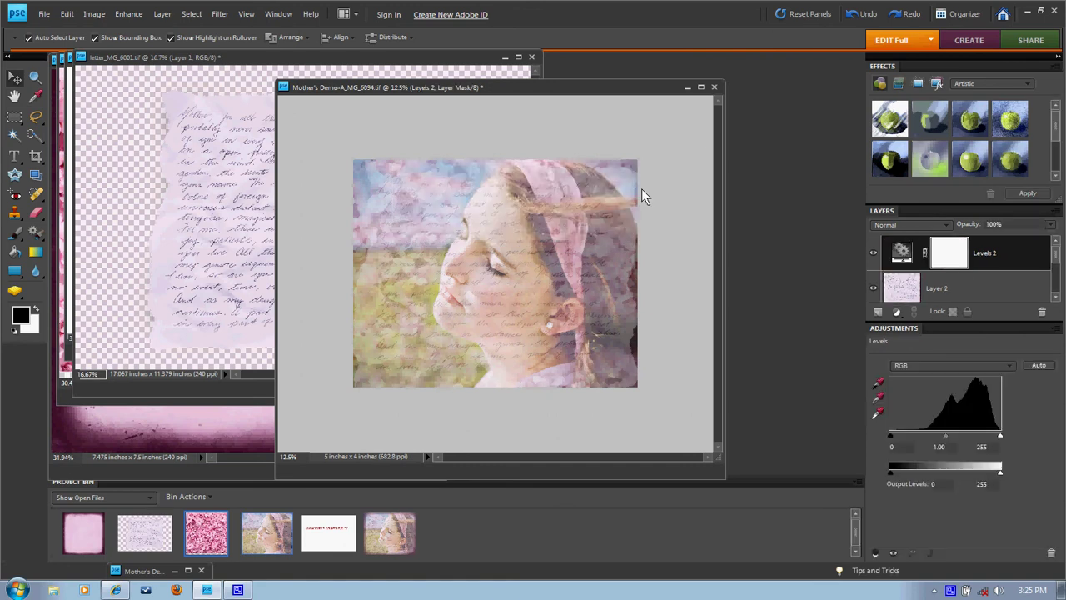
Copy the Rose Coloured Border image into the portrait as a new layer above the top Levels layer, near the centre
click(238, 416)
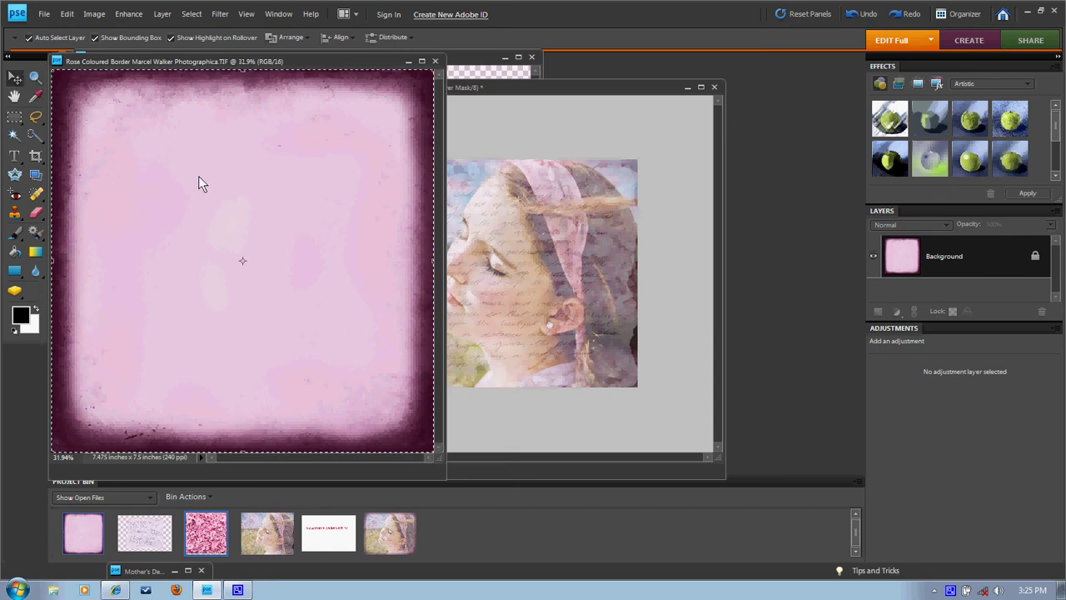
drag(248, 185, 480, 209)
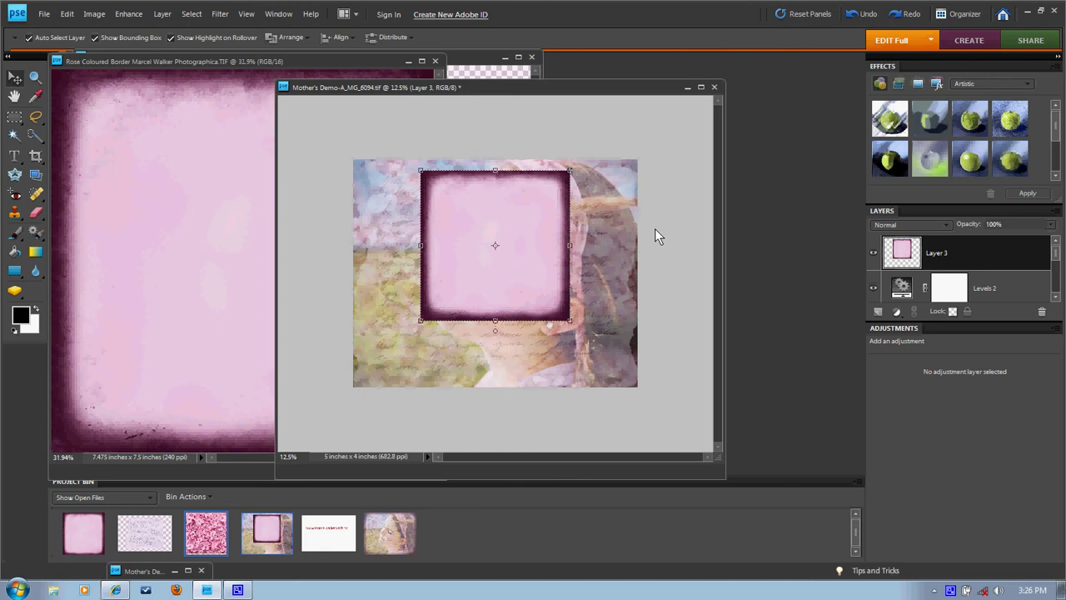
click(68, 15)
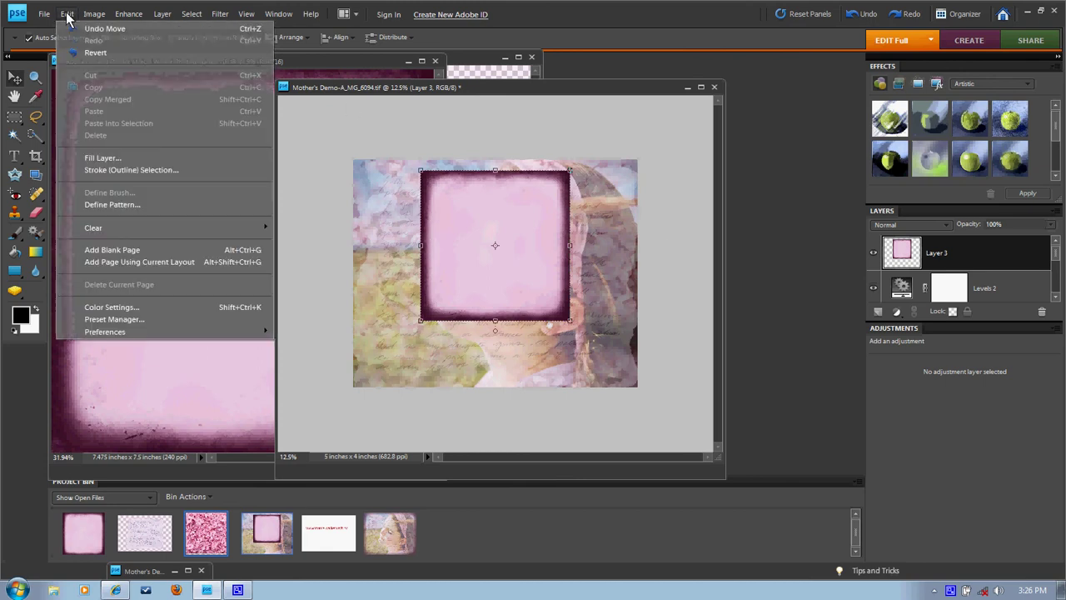
click(91, 29)
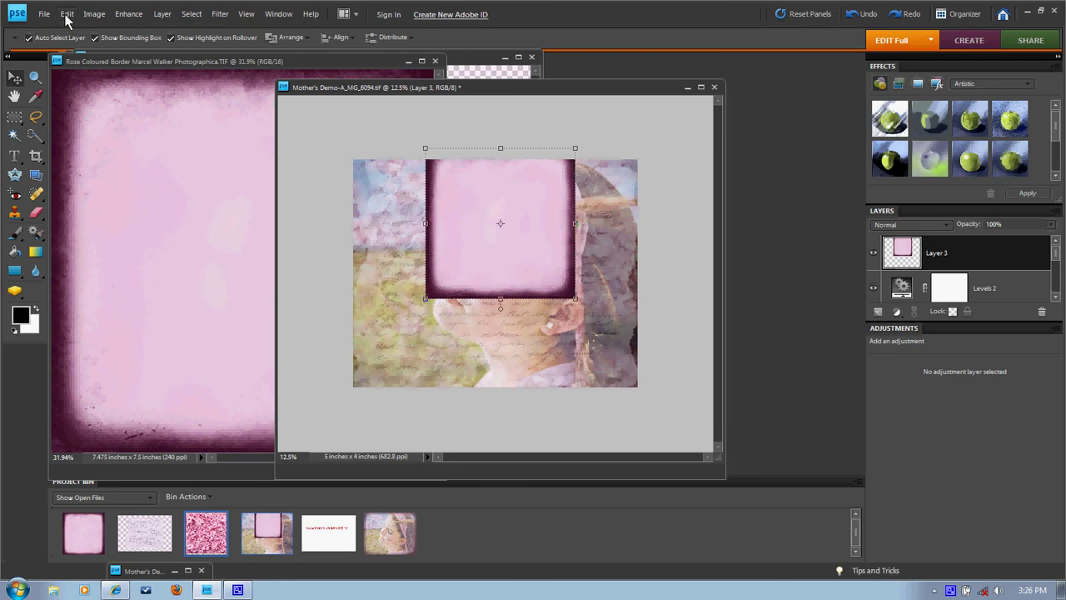
click(67, 15)
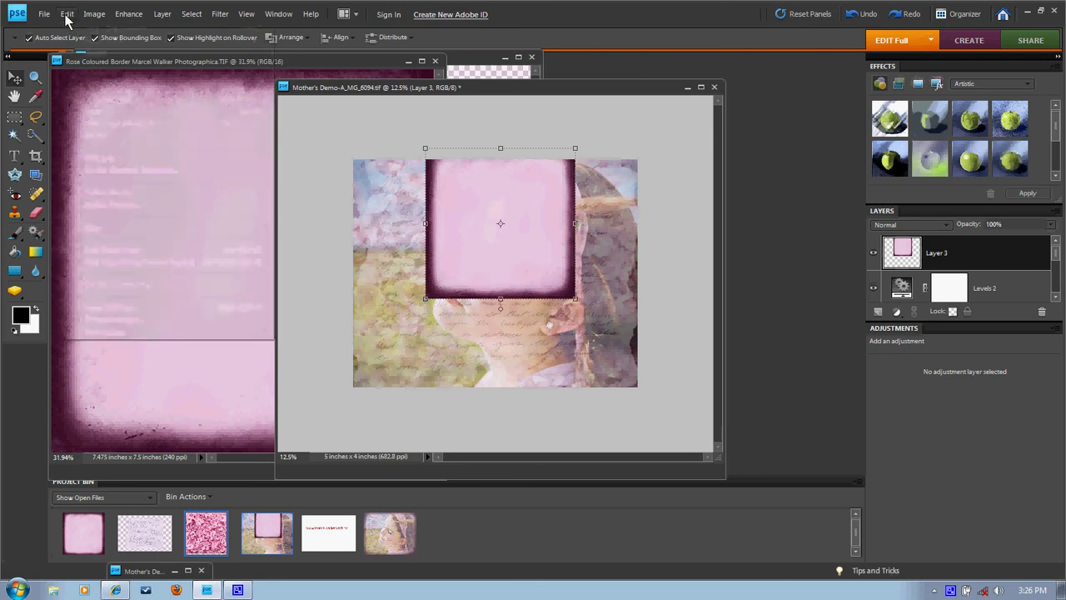
click(70, 15)
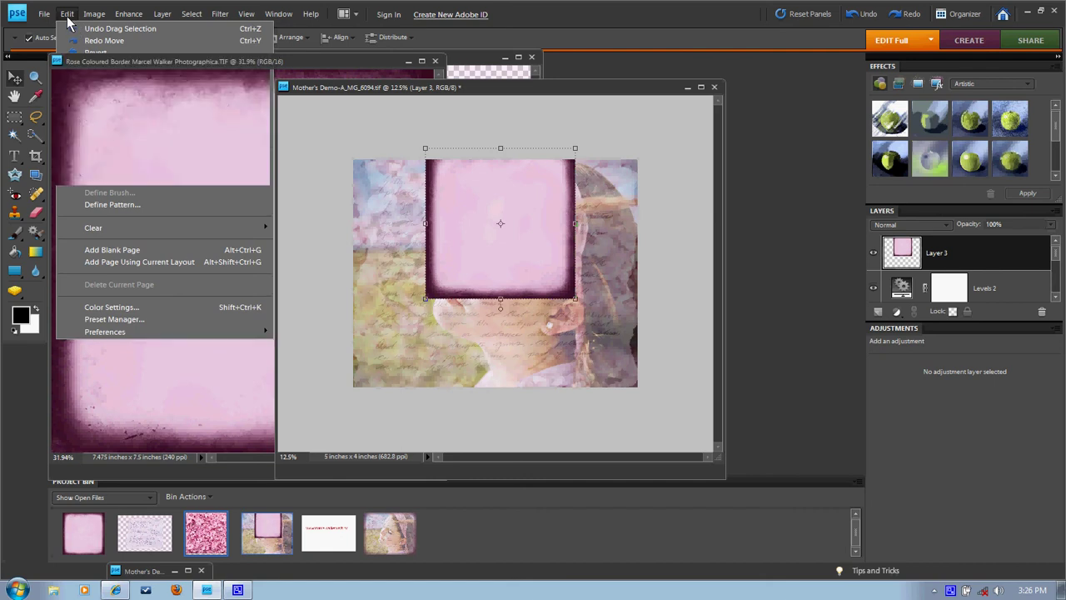
drag(500, 226, 479, 273)
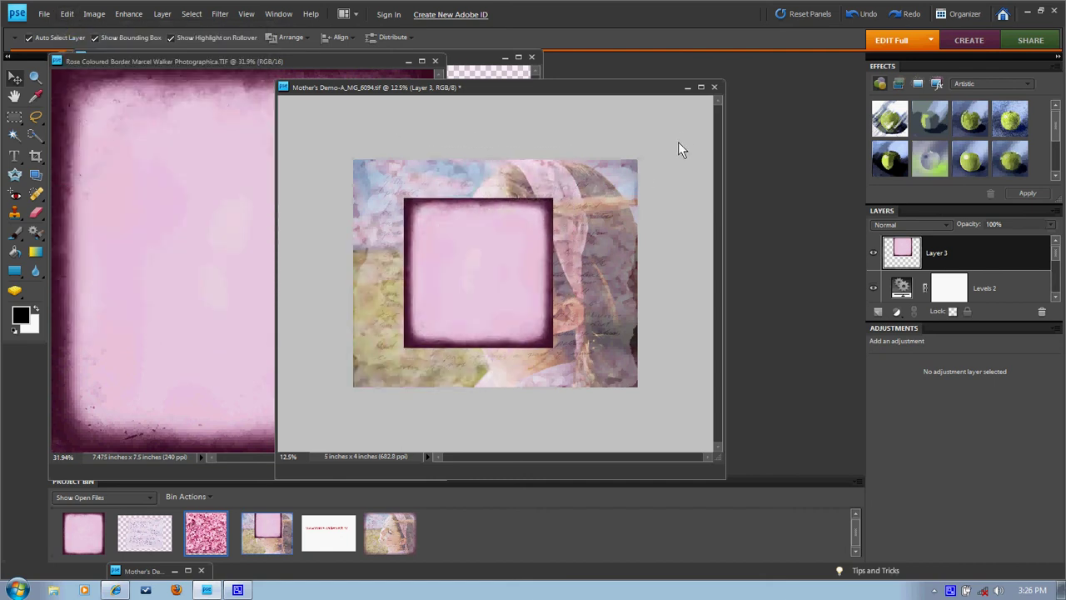
Stretch the border layer to 190.3% width and 151.4% height over the whole portrait, and clip it to the Levels layer below
drag(556, 198, 614, 187)
drag(497, 348, 586, 432)
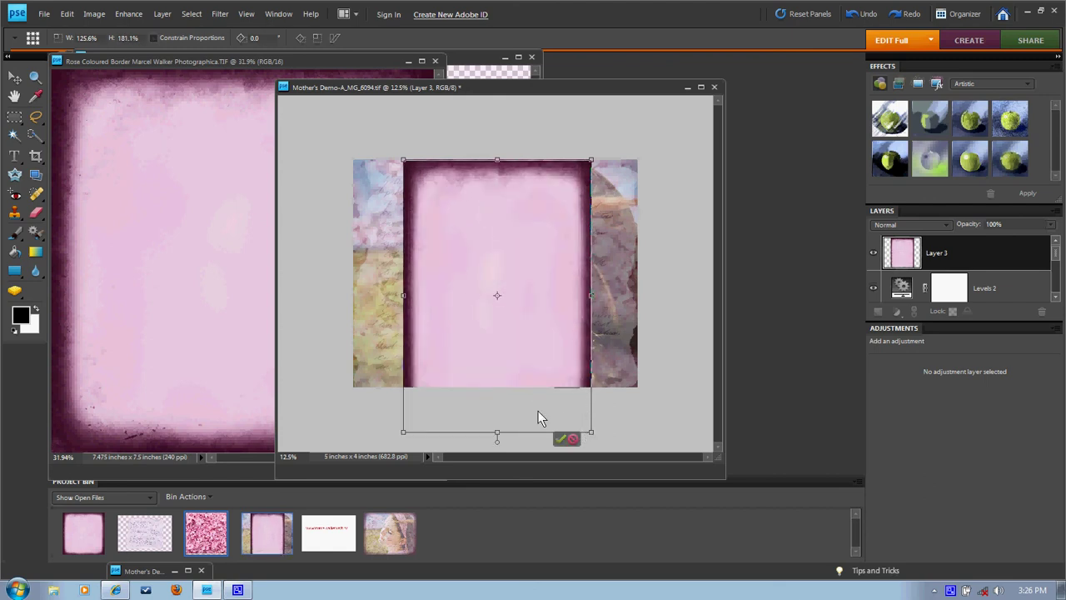
drag(497, 435, 502, 387)
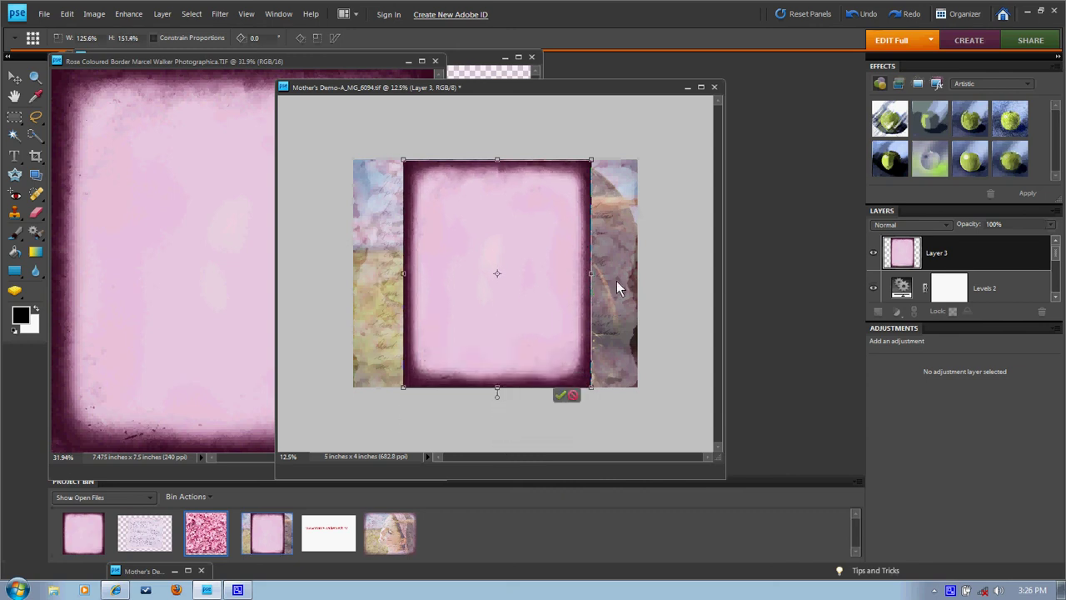
drag(594, 273, 639, 272)
drag(404, 274, 200, 273)
key(ctrl+z)
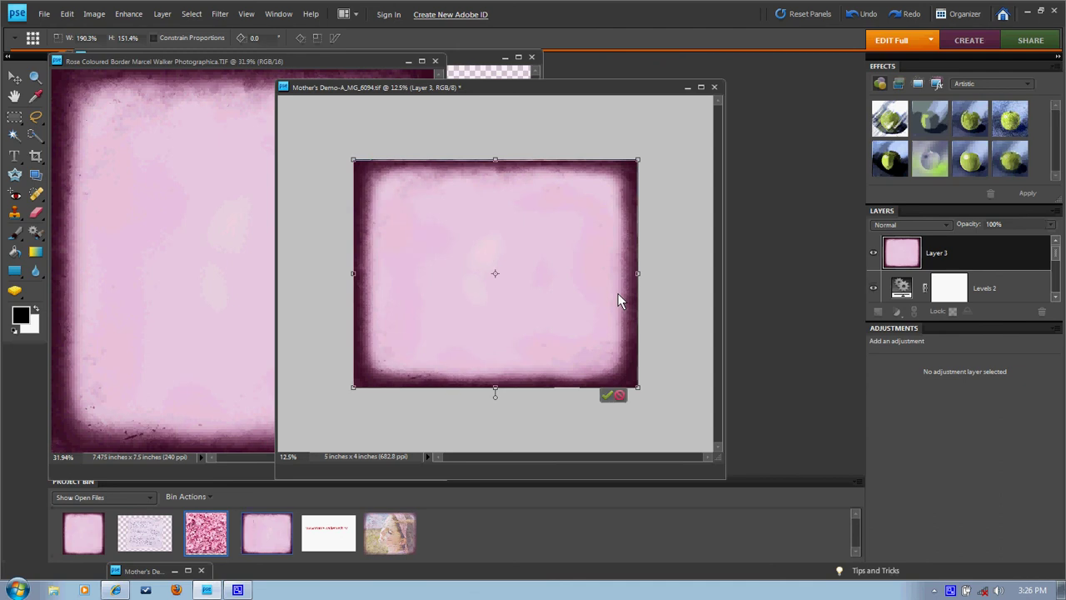
click(607, 395)
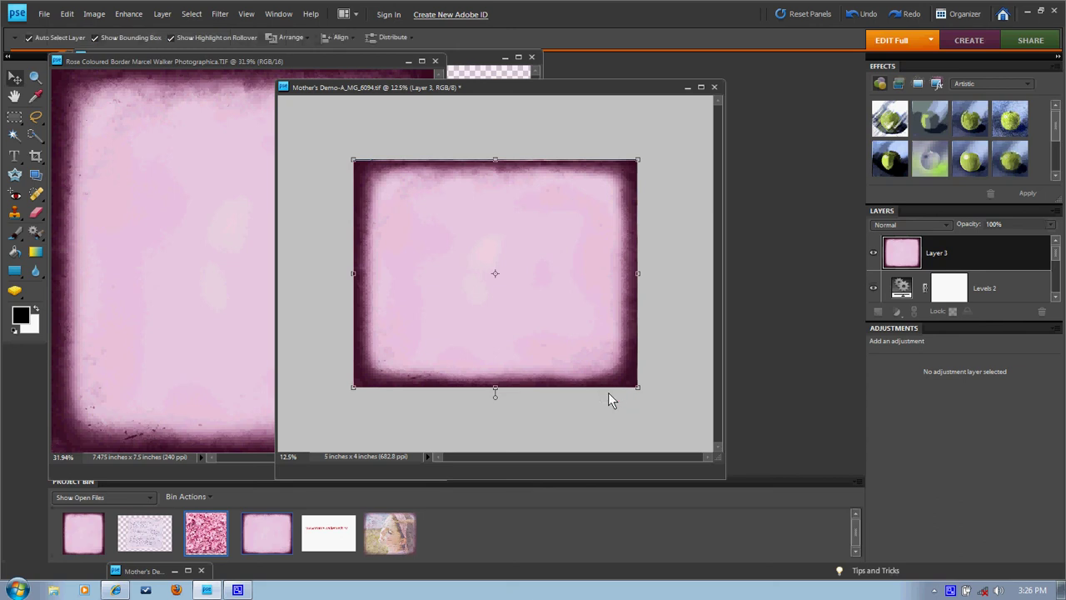
click(166, 15)
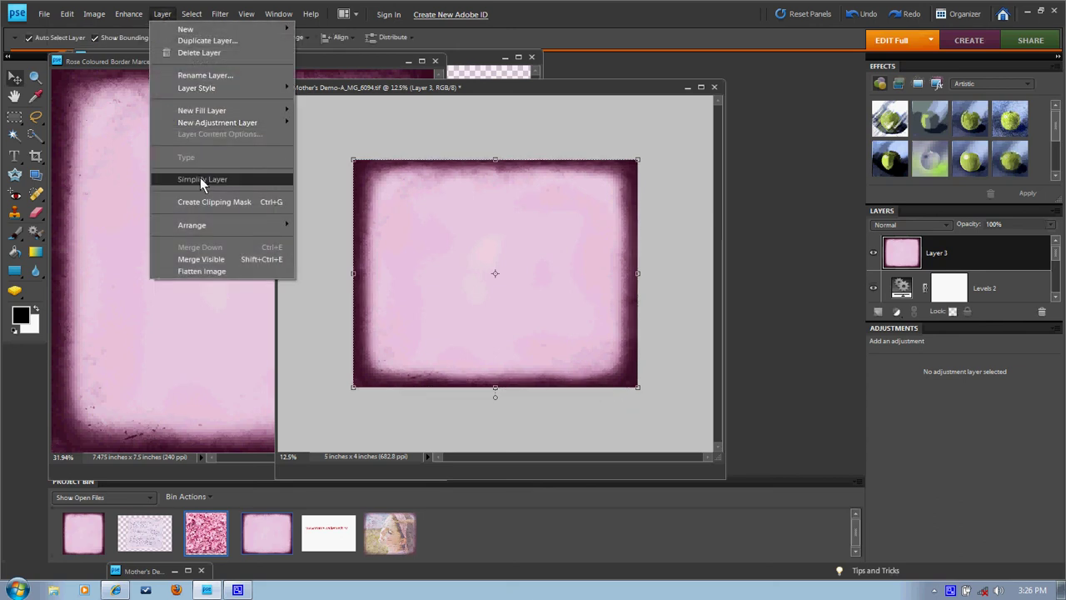
click(202, 198)
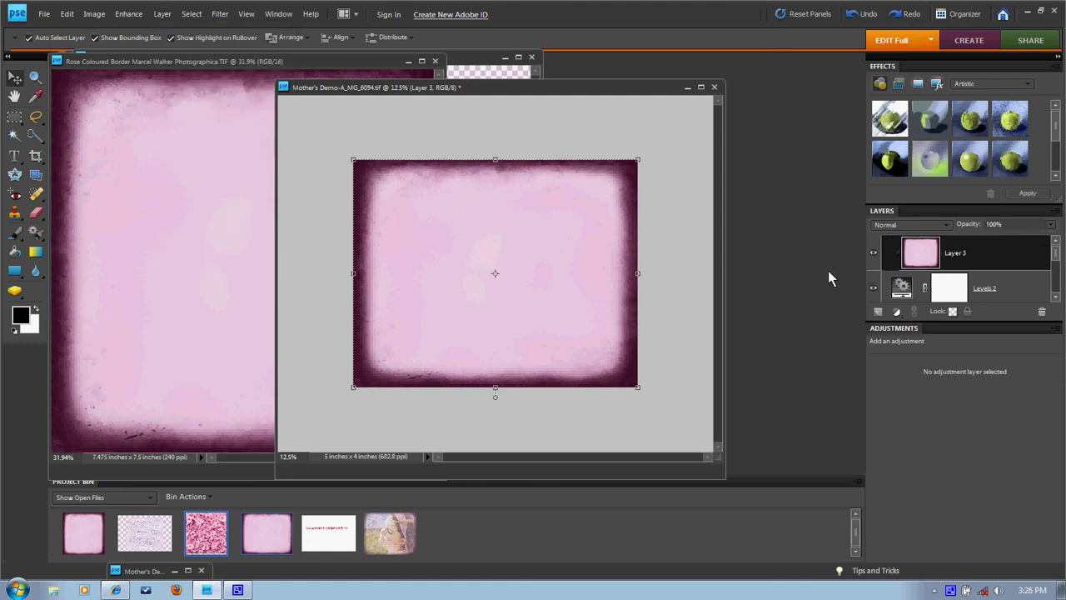
Paint black on the upper Levels mask with a 1543 px brush at 73% opacity, revealing the portrait's centre inside the rose border
click(948, 291)
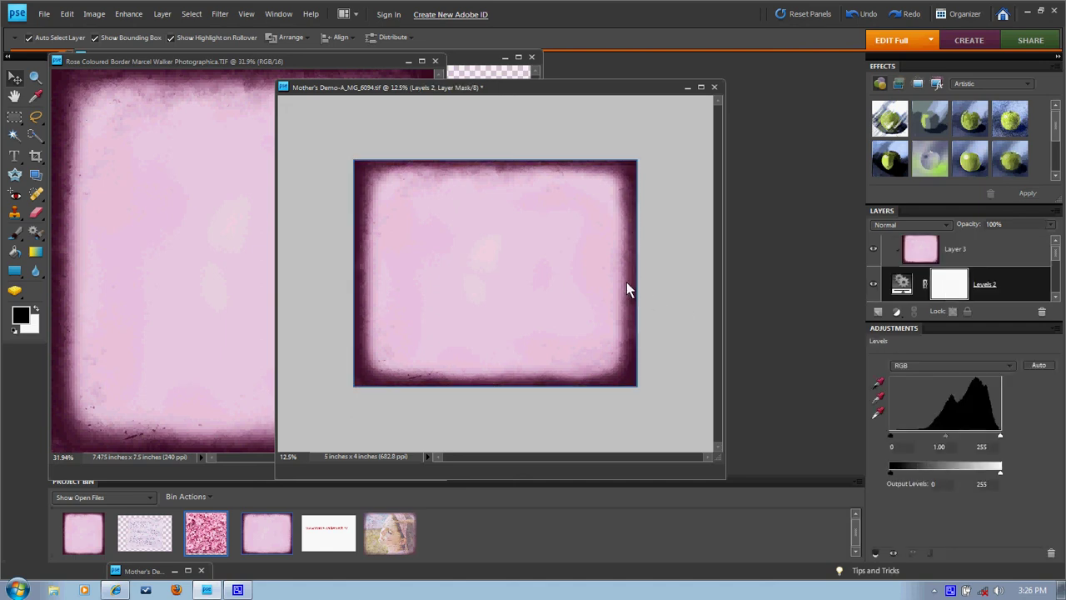
click(15, 233)
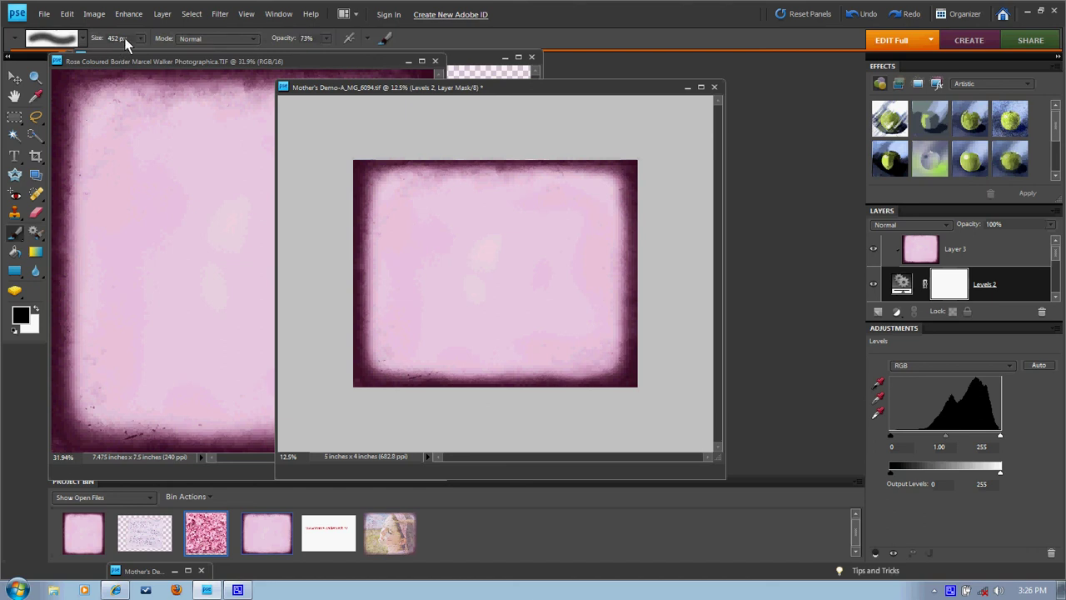
click(148, 51)
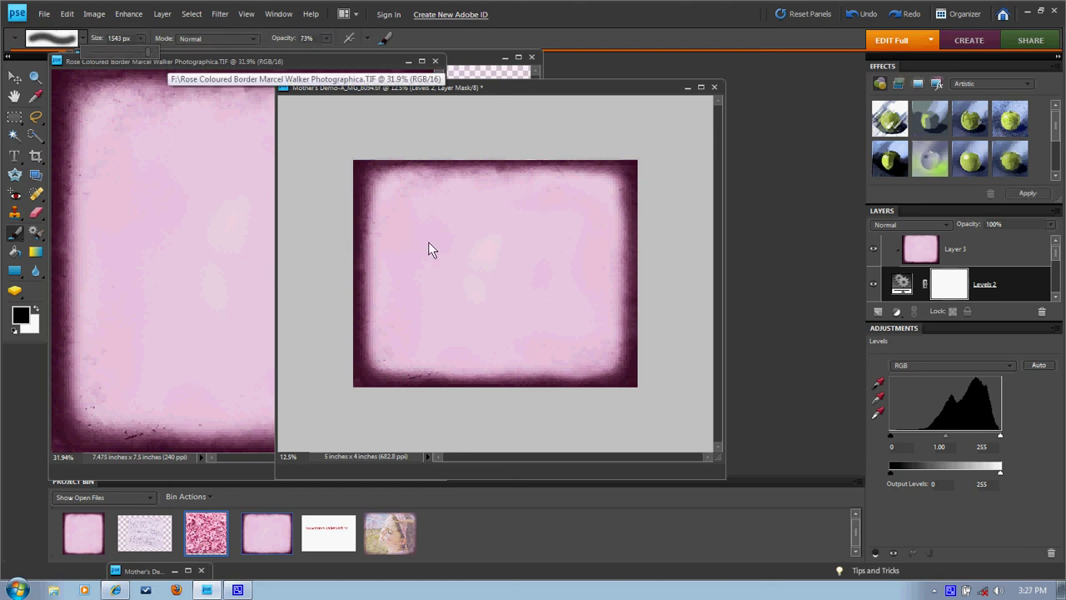
mouse_move(458, 250)
mouse_down()
mouse_move(445, 288)
mouse_move(491, 277)
mouse_move(516, 250)
mouse_move(427, 219)
mouse_move(422, 297)
mouse_move(505, 316)
mouse_move(551, 289)
mouse_move(487, 223)
mouse_move(466, 222)
mouse_move(539, 213)
mouse_move(565, 234)
mouse_up()
mouse_move(482, 229)
mouse_down()
mouse_move(428, 225)
mouse_move(416, 304)
mouse_move(436, 300)
mouse_move(426, 293)
mouse_move(446, 310)
mouse_move(561, 320)
mouse_move(550, 291)
mouse_move(476, 269)
mouse_move(500, 281)
mouse_move(448, 279)
mouse_move(542, 248)
mouse_move(539, 266)
mouse_move(480, 280)
mouse_move(556, 261)
mouse_move(568, 242)
mouse_move(451, 223)
mouse_up()
drag(424, 258, 409, 305)
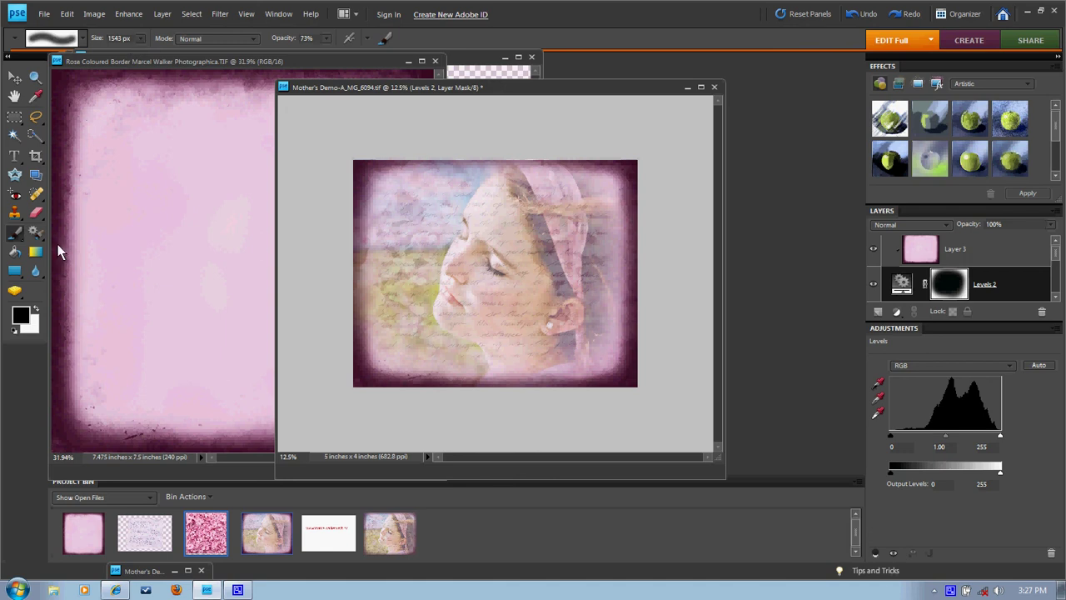
Paint white on the Levels mask along the portrait's upper edge with a 1225 px brush to restore some of the border
click(35, 310)
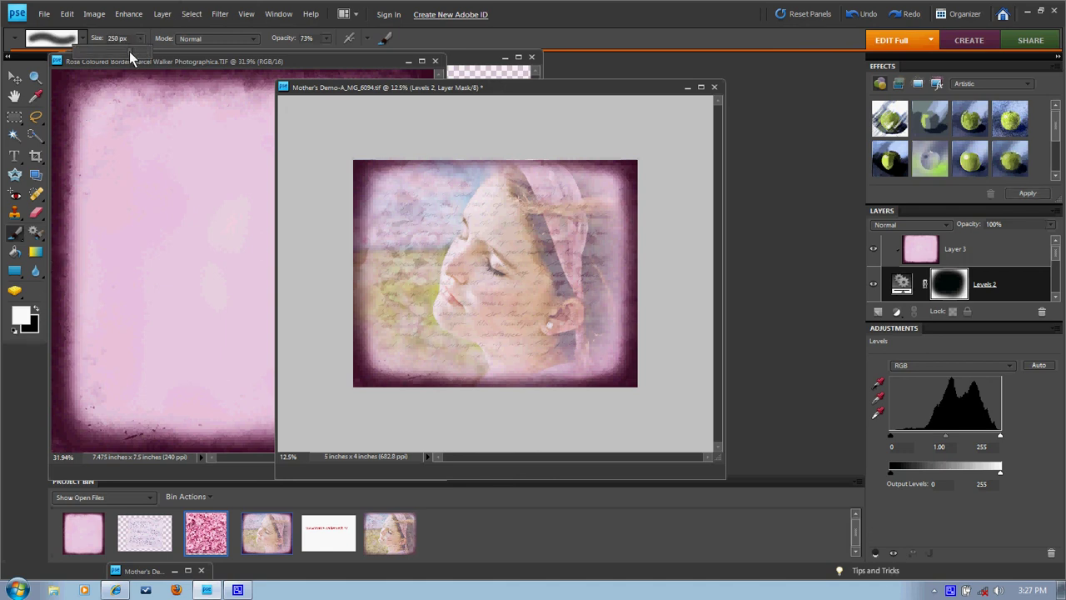
drag(117, 50, 115, 50)
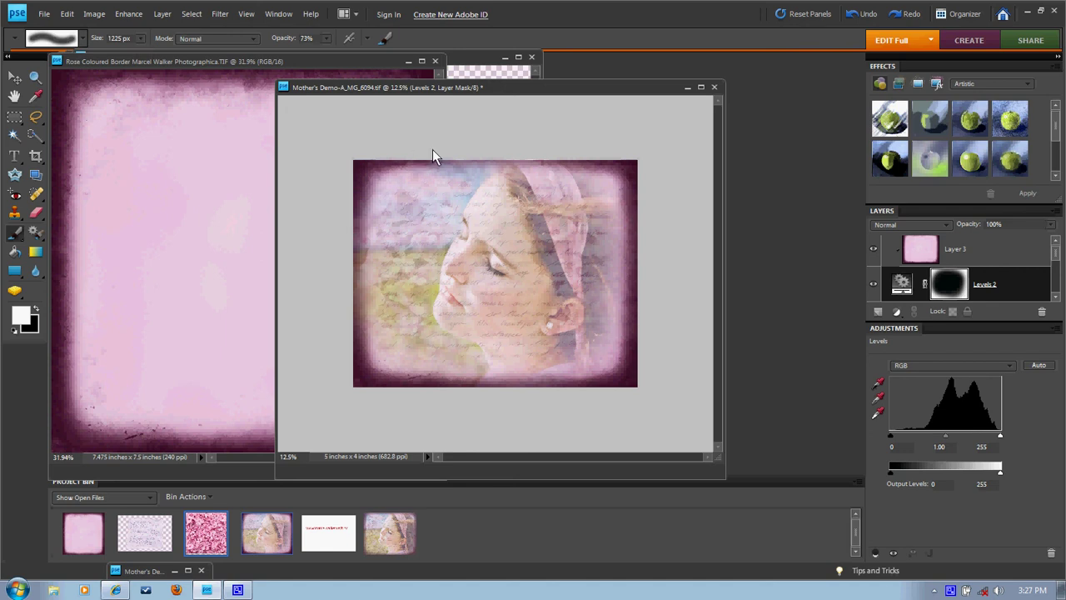
click(552, 147)
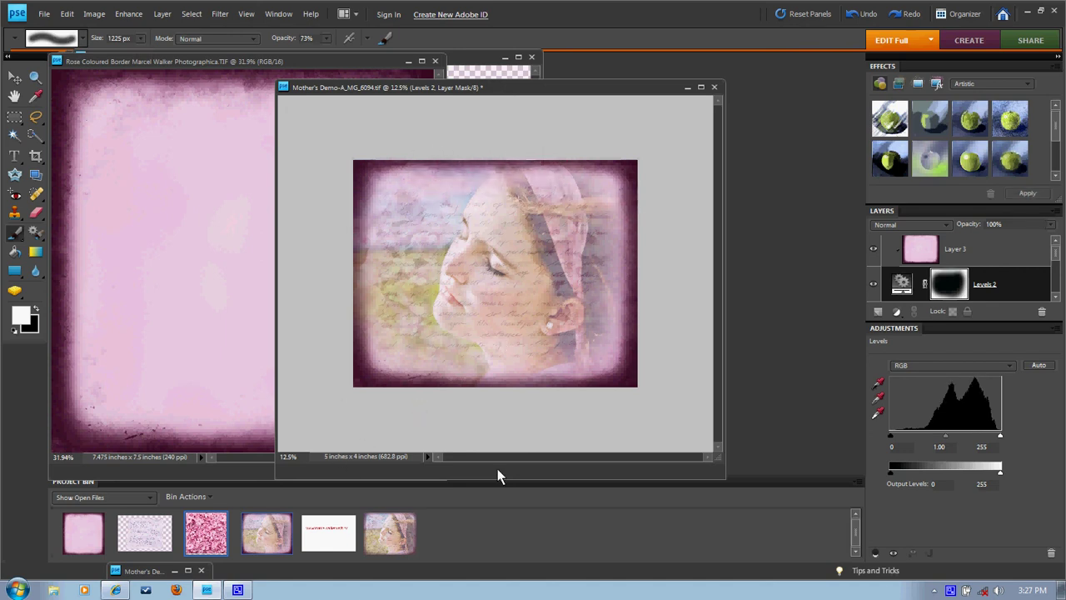
Minimize the working portrait and open the finished Mother's Demo example for comparison
click(401, 548)
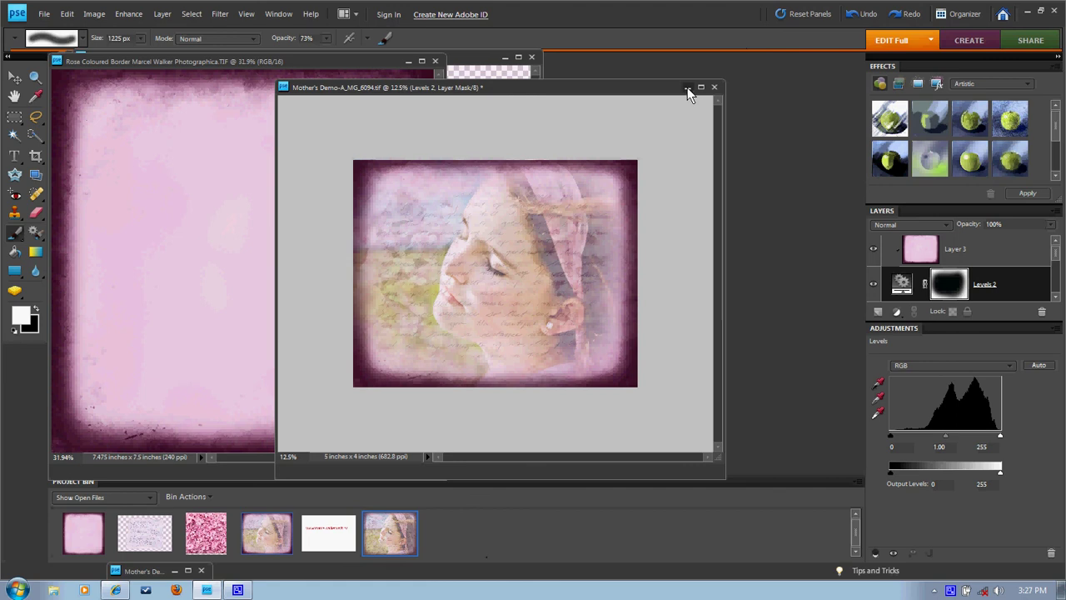
click(687, 87)
double_click(384, 537)
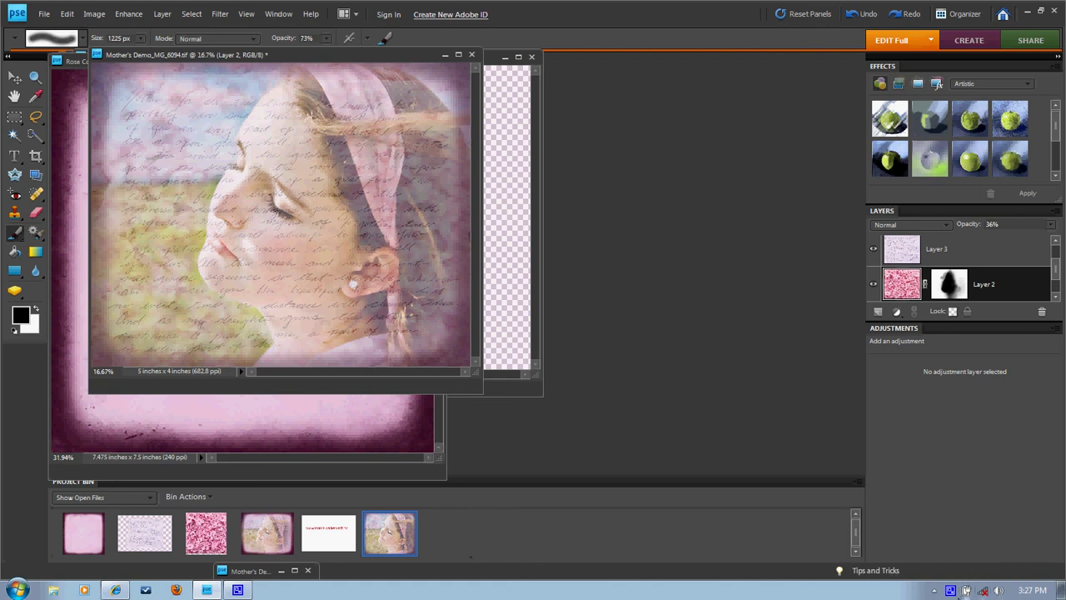
right_click(950, 589)
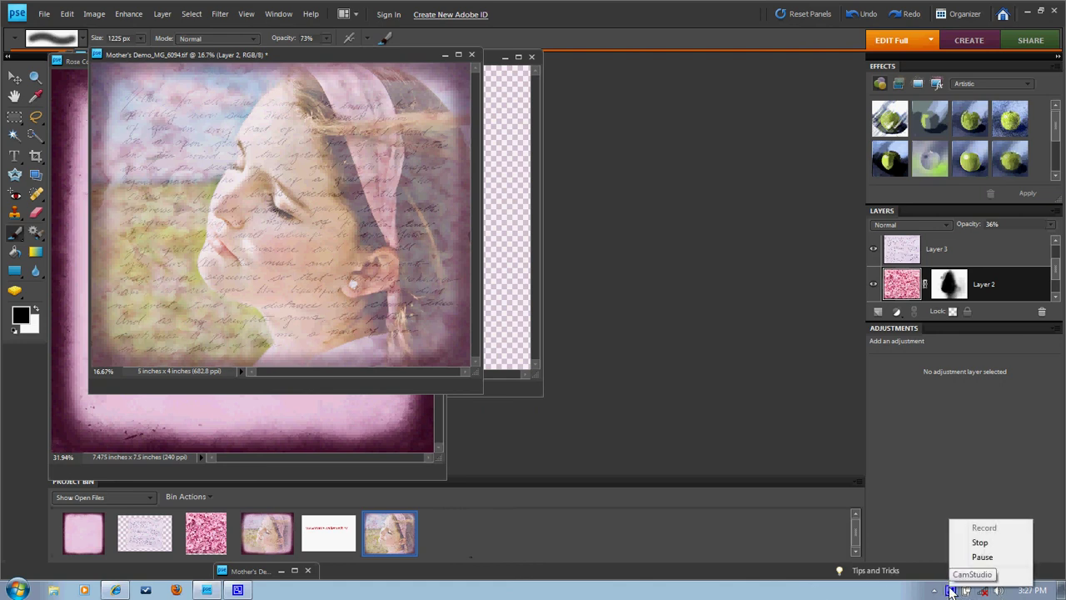